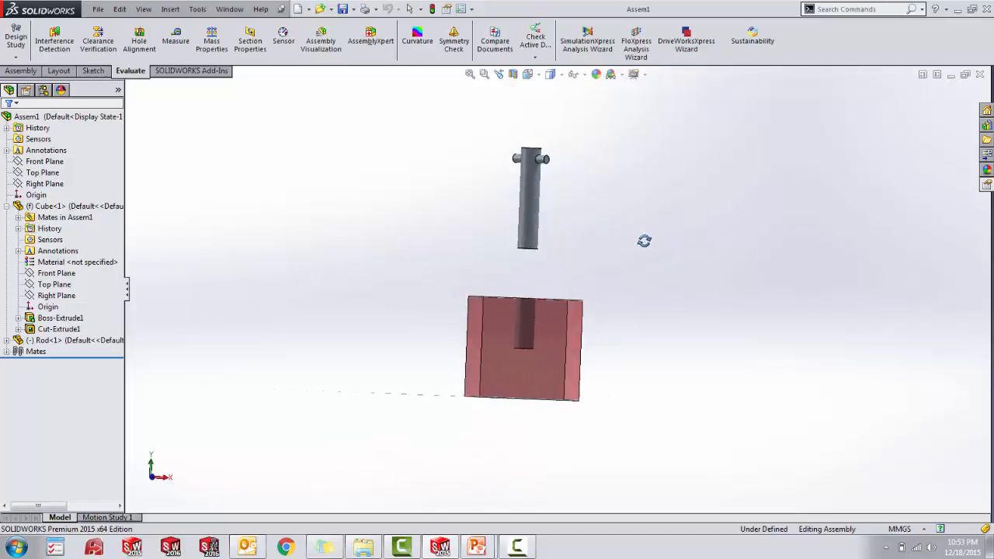
- Collapse the assembly's exploded view so the rod sits back in the cube's hole
{"action": "left_click", "coordinate": [21, 71]}
{"action": "left_click", "coordinate": [453, 44]}
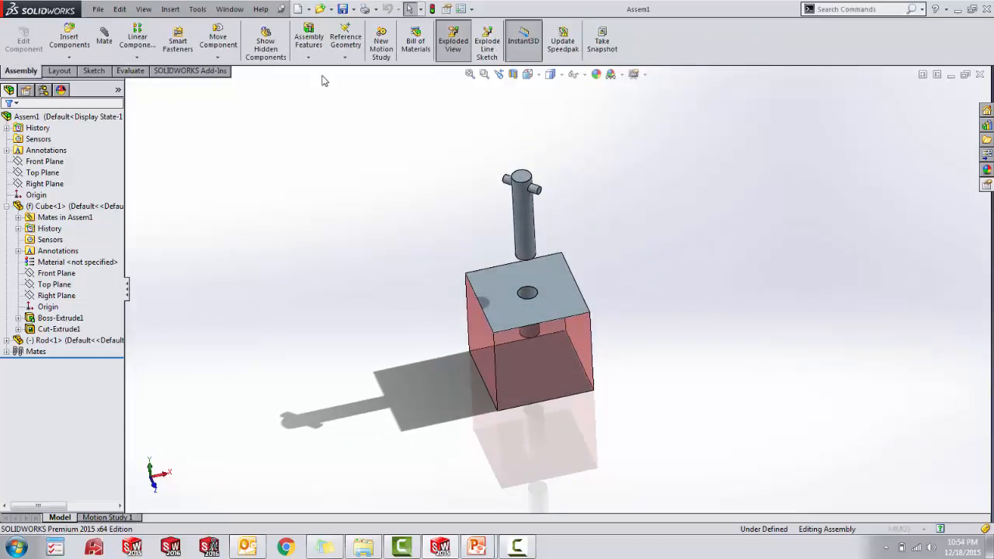
{"action": "left_click", "coordinate": [15, 119]}
{"action": "left_click", "coordinate": [231, 143]}
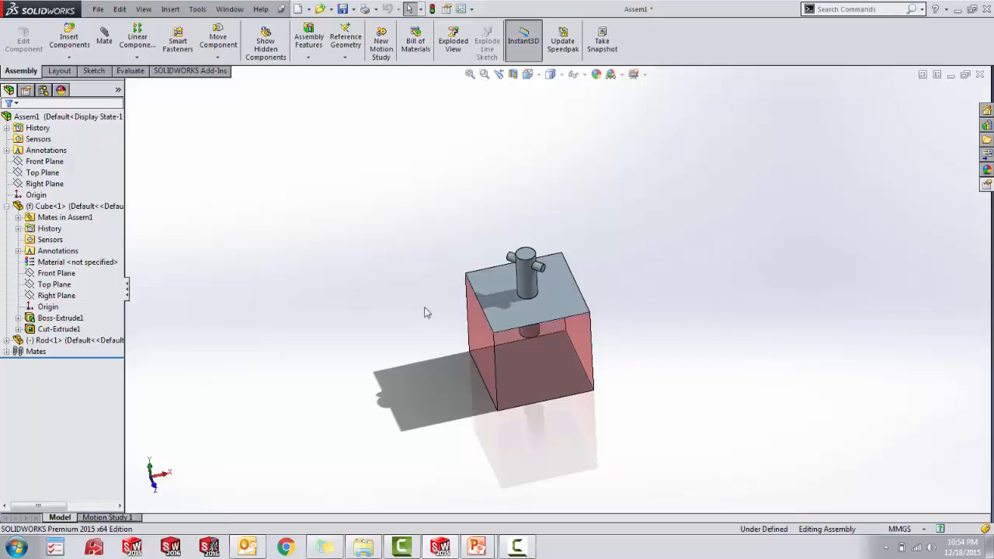
- Start the DriveWorksXpress wizard for the cube and rod assembly
{"action": "middle_click_drag", "start_coordinate": [428, 311], "coordinate": [412, 280]}
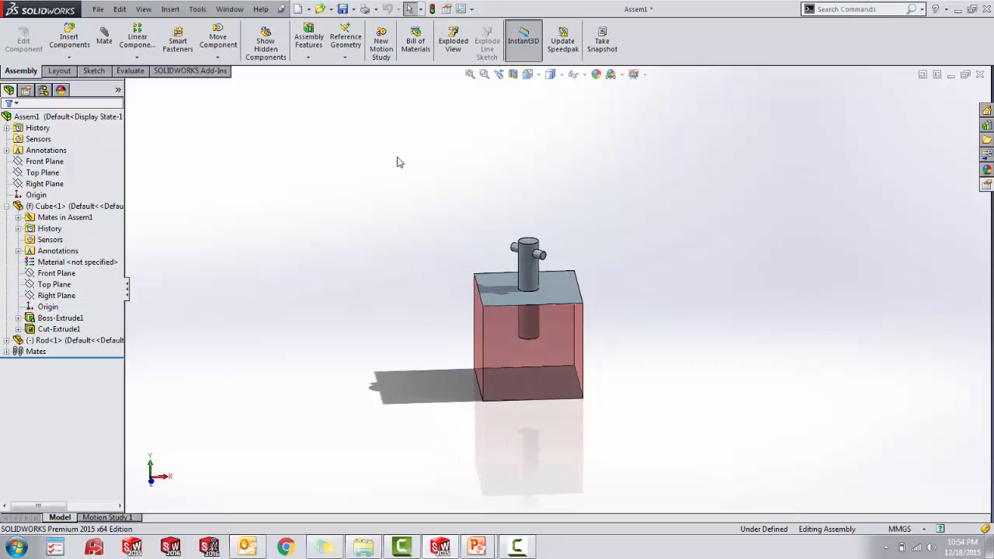
{"action": "left_click", "coordinate": [129, 72]}
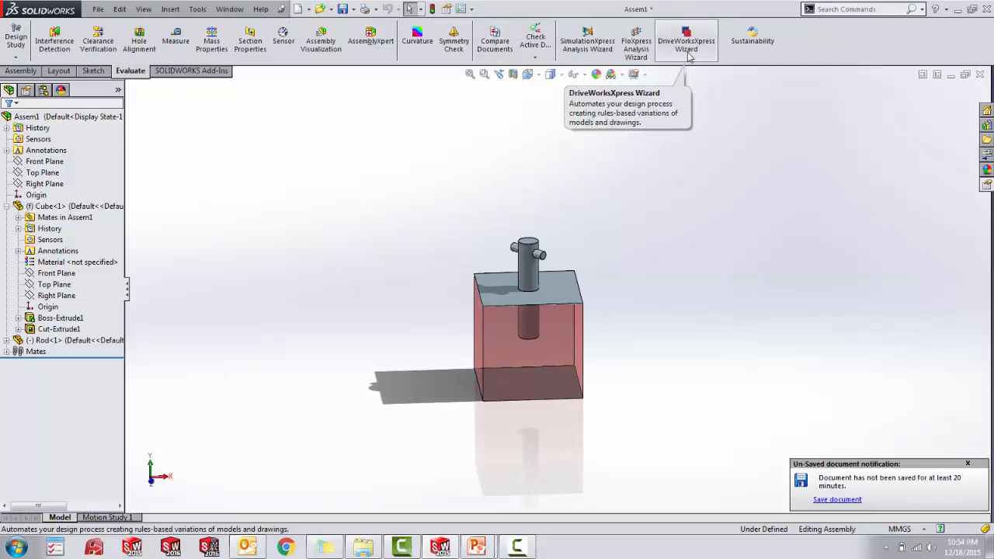
{"action": "left_click", "coordinate": [688, 55]}
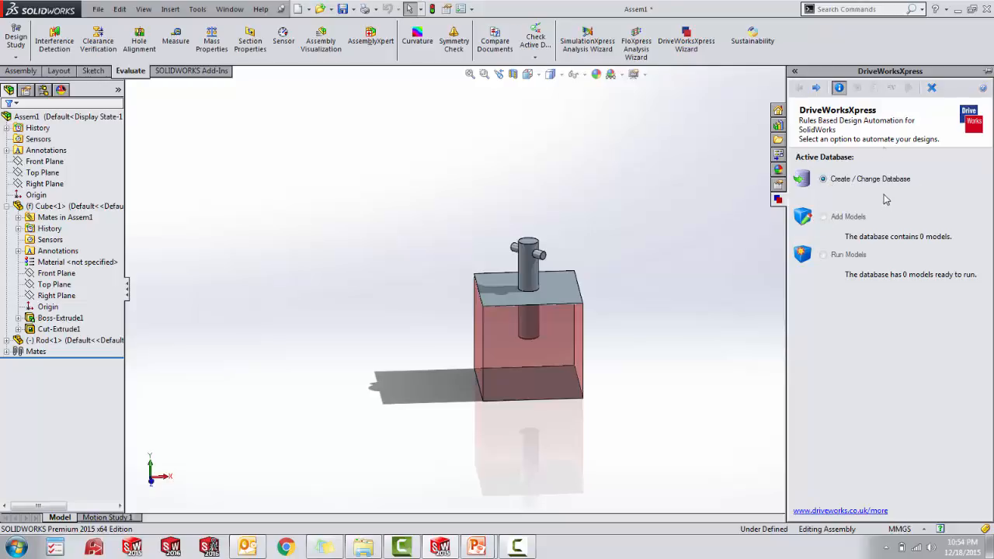
- Create a DriveWorksXpress database named DriveWorks Express Trial in the Cube Assembly folder on the Desktop
{"action": "left_click", "coordinate": [816, 89]}
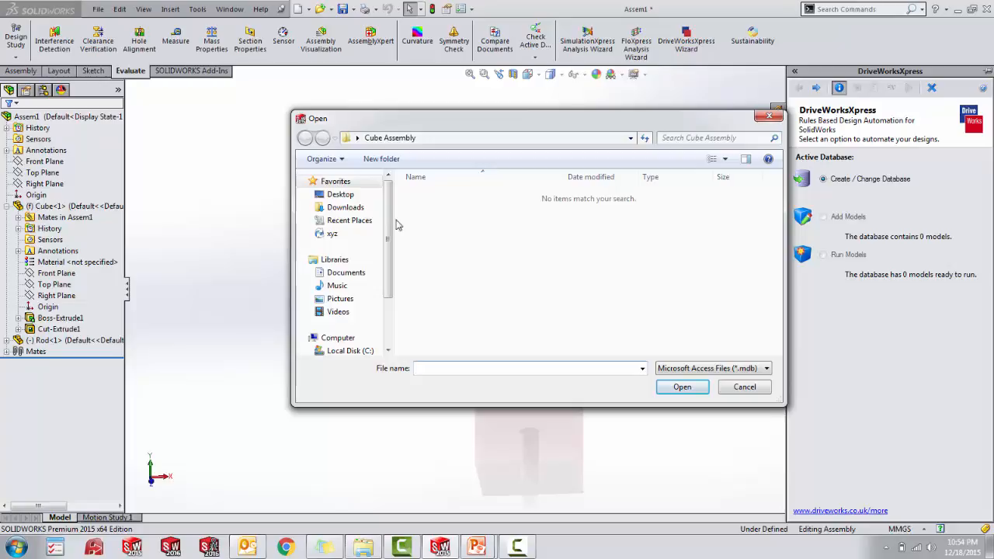
{"action": "left_click", "coordinate": [358, 196]}
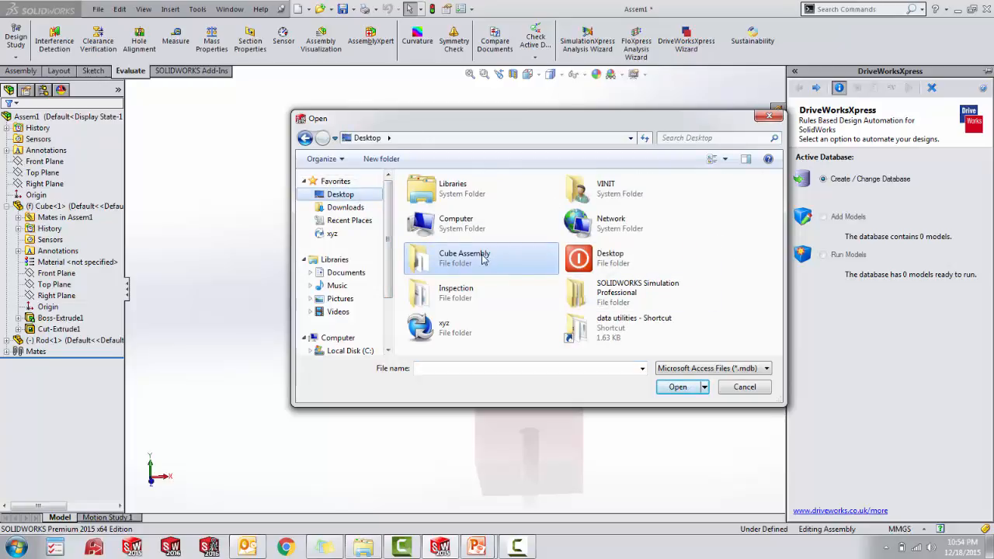
{"action": "double_click", "coordinate": [458, 256]}
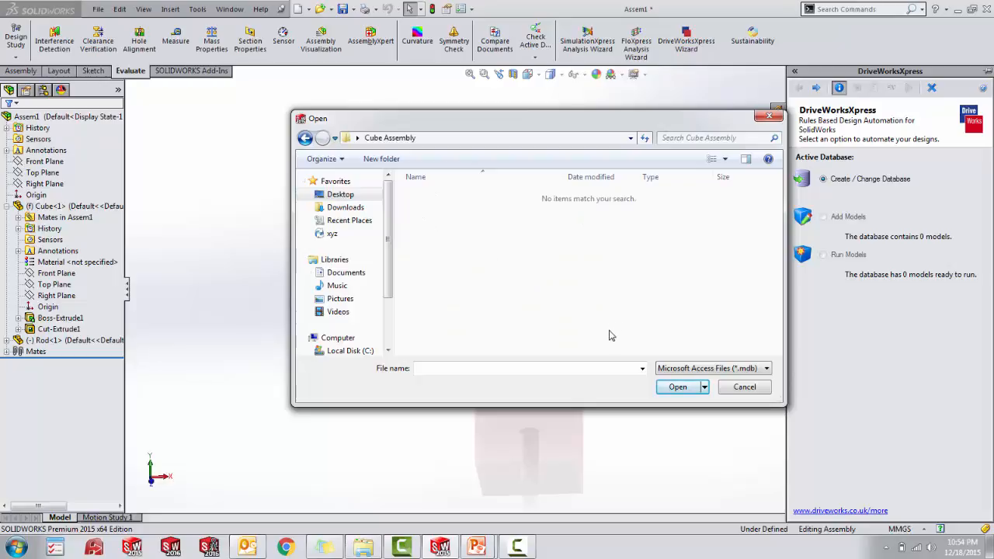
{"action": "left_click", "coordinate": [592, 368]}
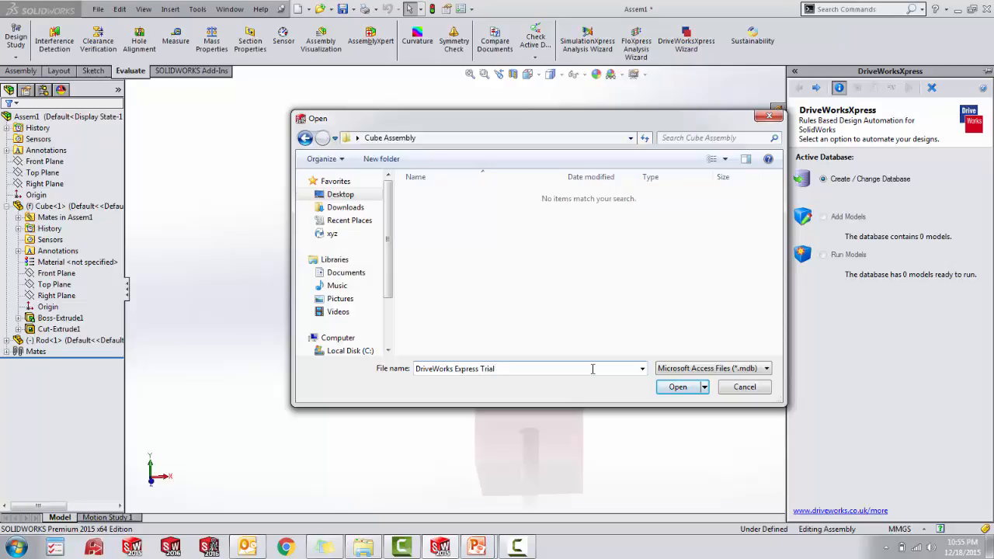
{"action": "left_click", "coordinate": [670, 387]}
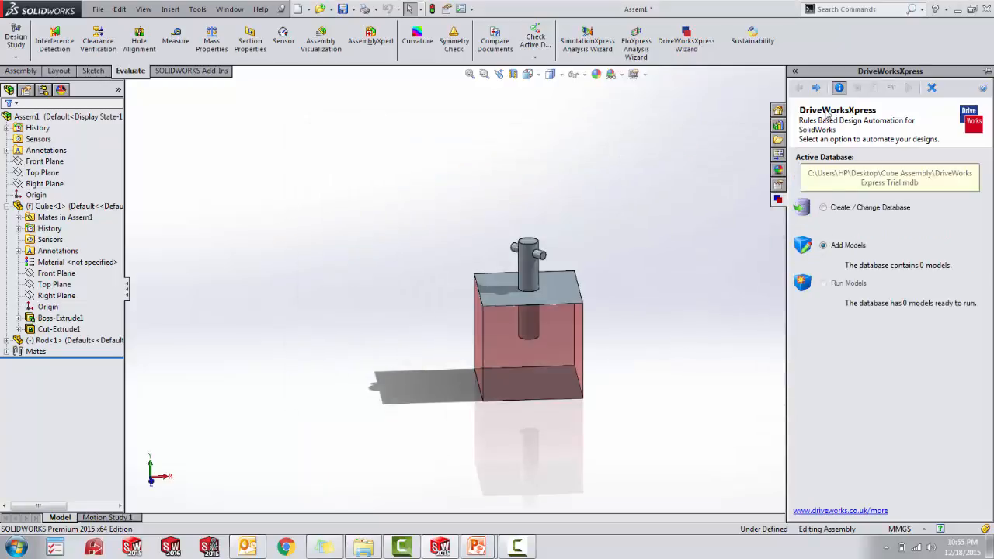
- Add the currently open assembly to the database as the model to automate, dismissing the Windows color scheme prompt
{"action": "left_click", "coordinate": [818, 88]}
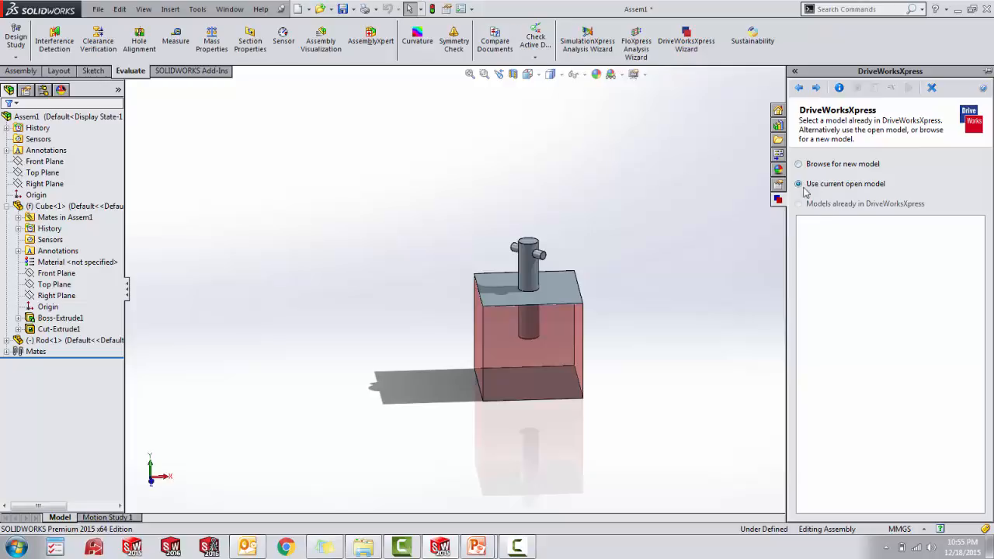
{"action": "left_click", "coordinate": [817, 89]}
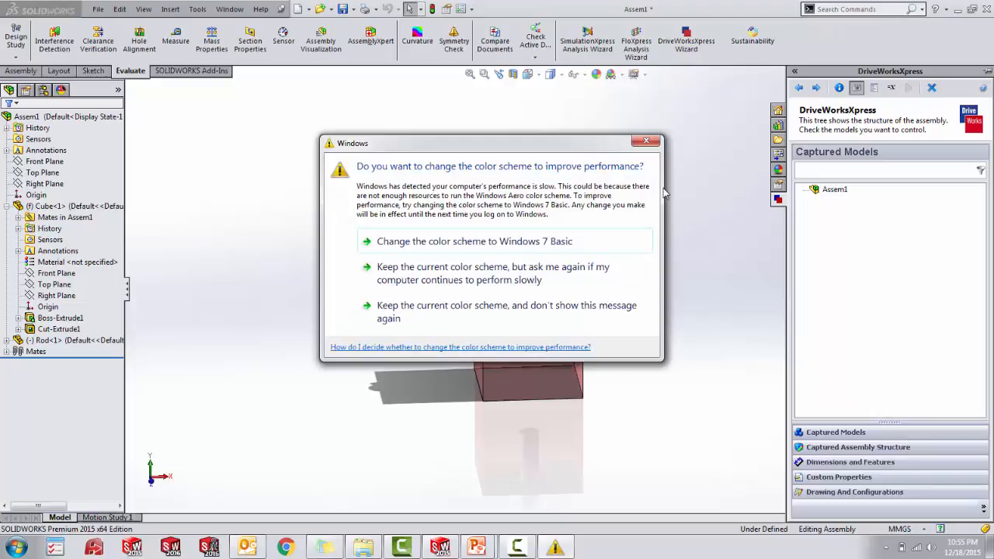
{"action": "left_click", "coordinate": [646, 140]}
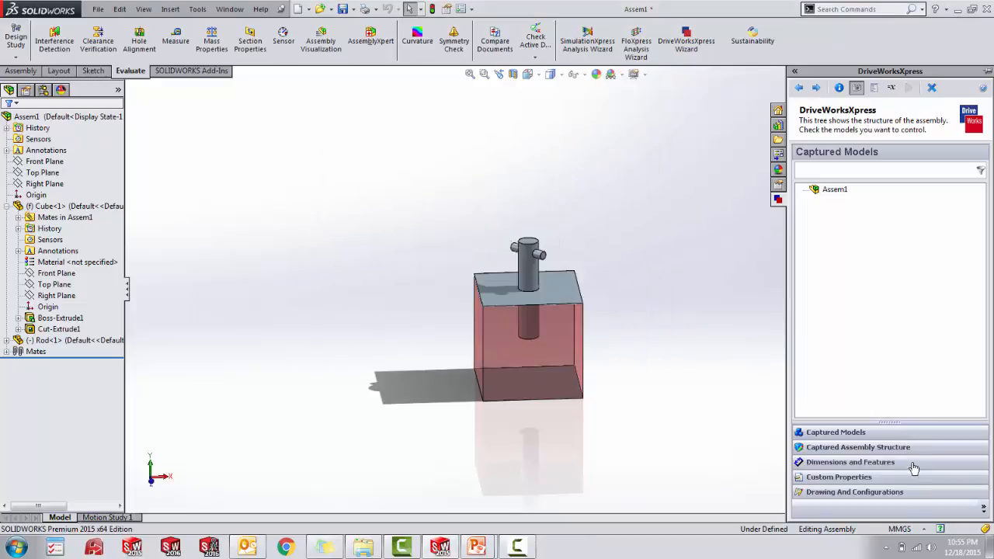
- Capture the Rod and Cube parts in the assembly structure and return to the captured models
{"action": "left_click", "coordinate": [916, 450]}
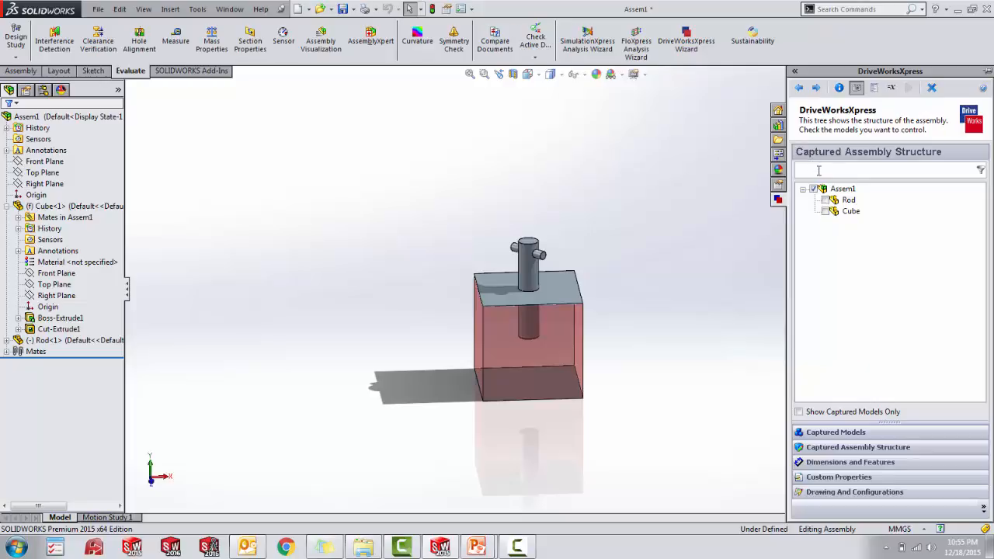
{"action": "left_click", "coordinate": [826, 200]}
{"action": "left_click", "coordinate": [826, 212]}
{"action": "left_click", "coordinate": [873, 434]}
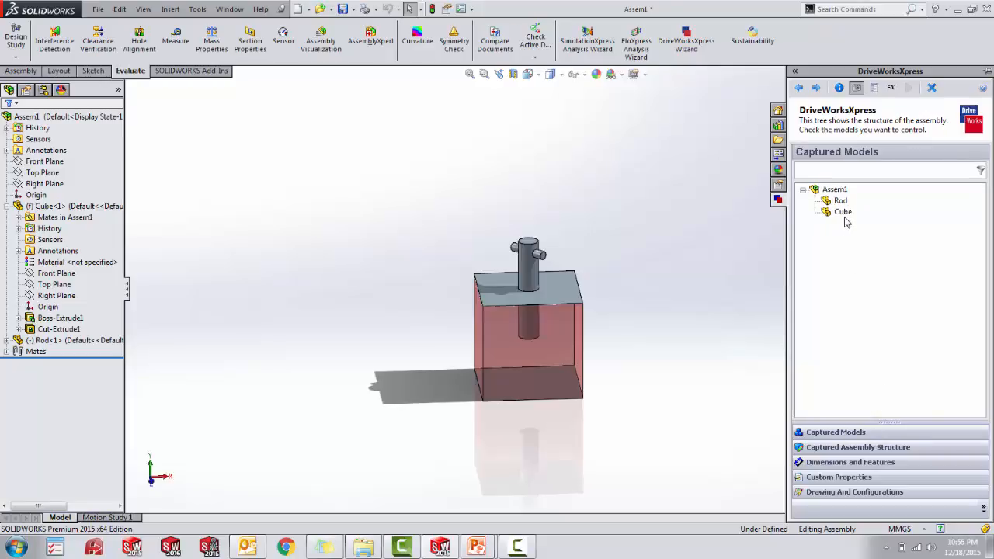
- Open the captured Cube part and show its dimensions and features for capturing
{"action": "left_click", "coordinate": [851, 464]}
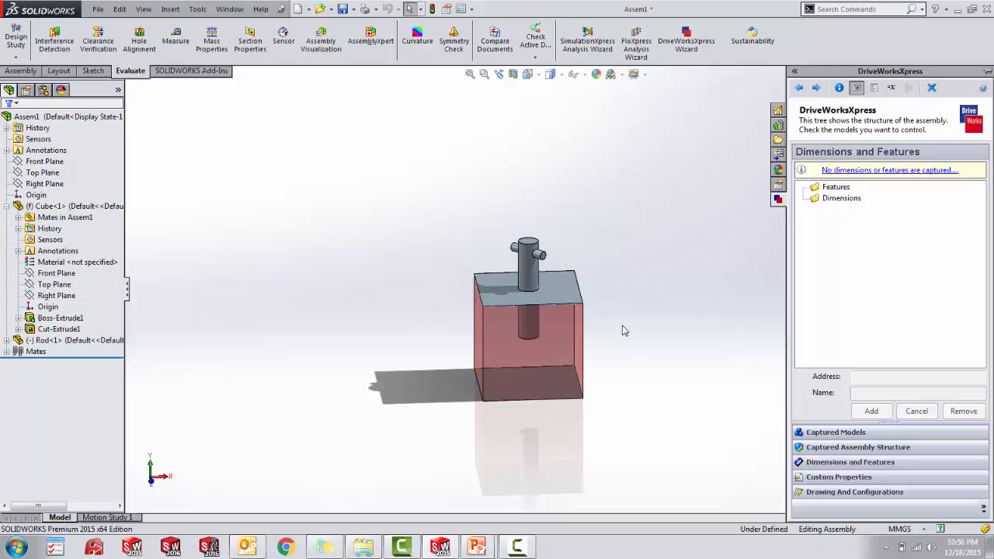
{"action": "middle_click_drag", "start_coordinate": [621, 325], "coordinate": [636, 320]}
{"action": "left_click", "coordinate": [836, 432]}
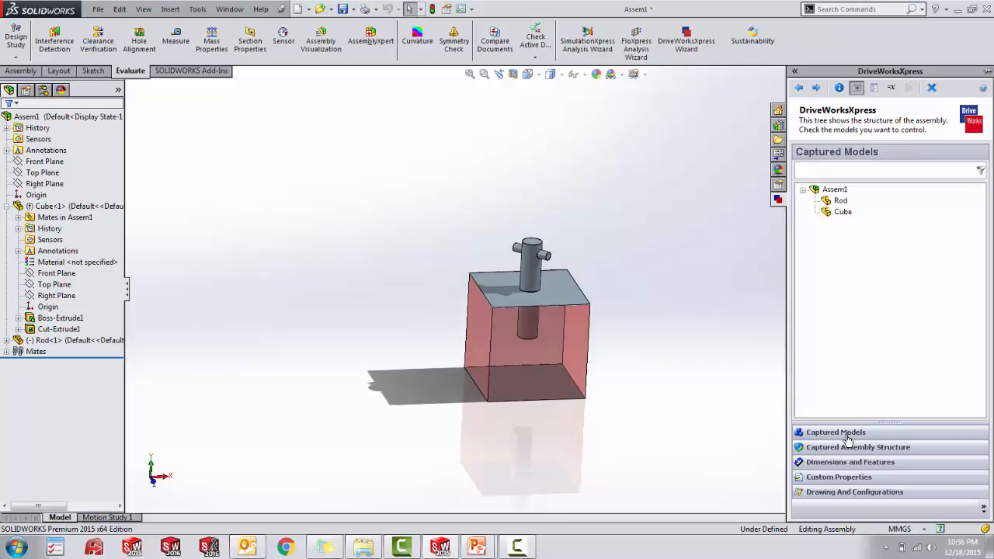
{"action": "double_click", "coordinate": [841, 212]}
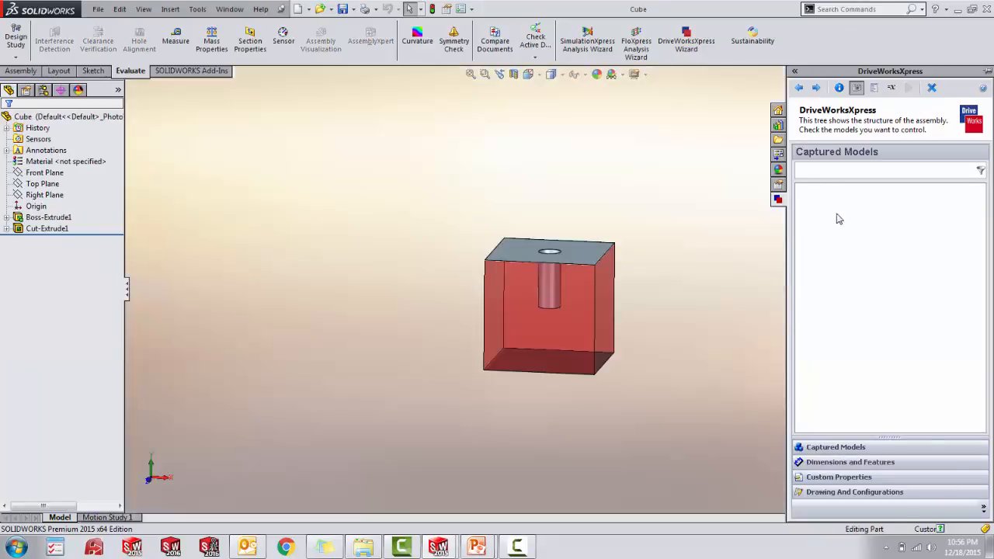
{"action": "middle_click_drag", "start_coordinate": [731, 334], "coordinate": [730, 394]}
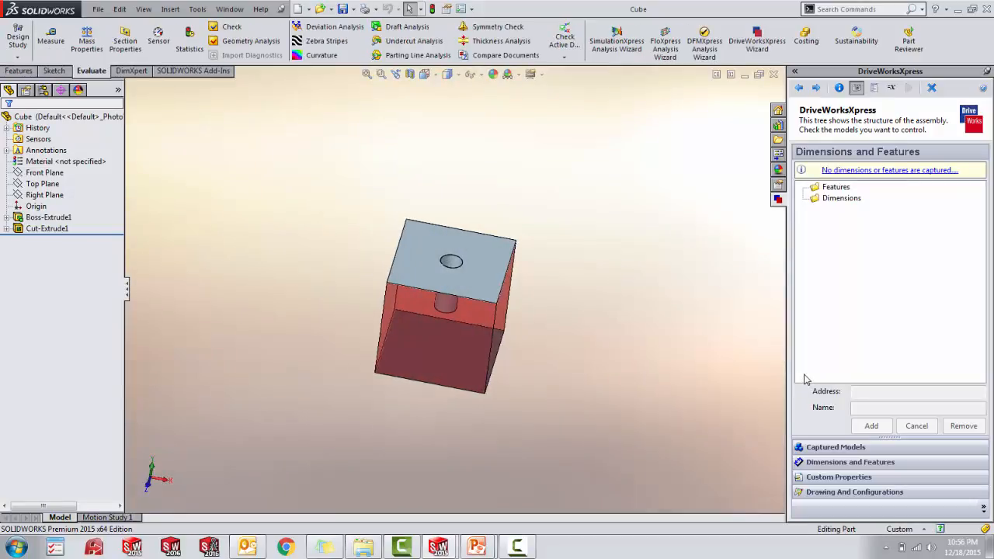
- Display the cube extrusion's dimensions and capture the sketch dimension D1@Sketch1 under the name Cube Width
{"action": "double_click", "coordinate": [455, 338]}
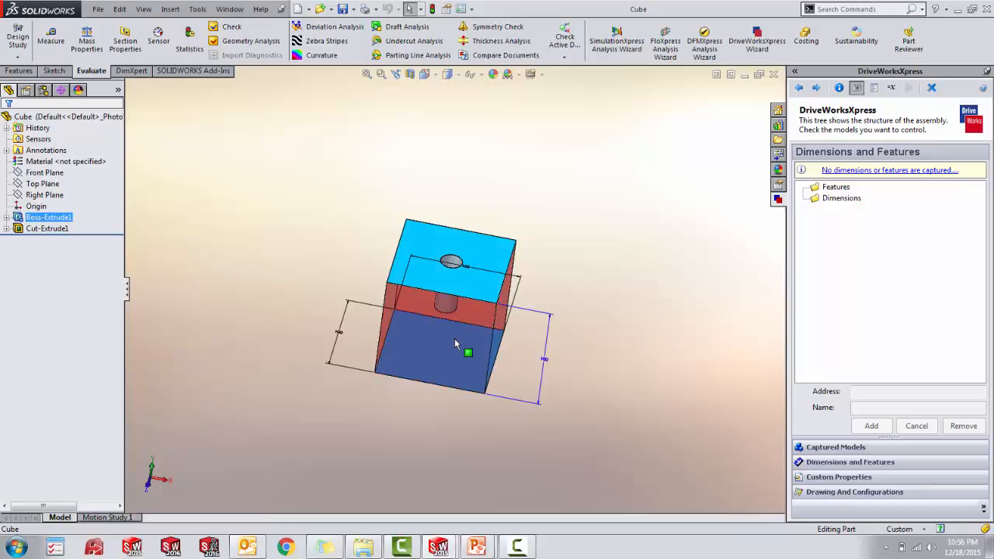
{"action": "middle_click_drag", "start_coordinate": [571, 272], "coordinate": [586, 298]}
{"action": "scroll", "coordinate": [375, 302], "scroll_direction": "up", "scroll_amount": 2}
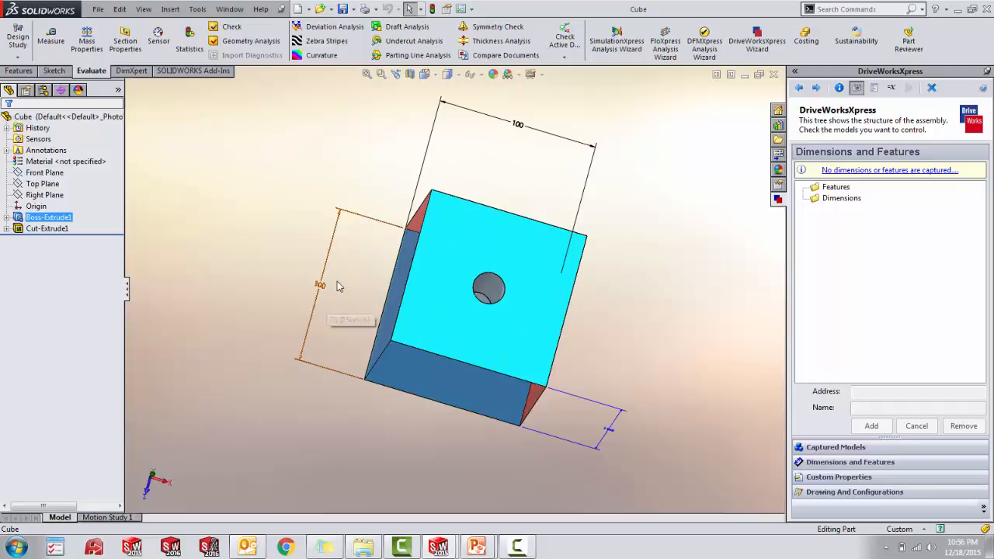
{"action": "middle_click_drag", "start_coordinate": [637, 431], "coordinate": [634, 391]}
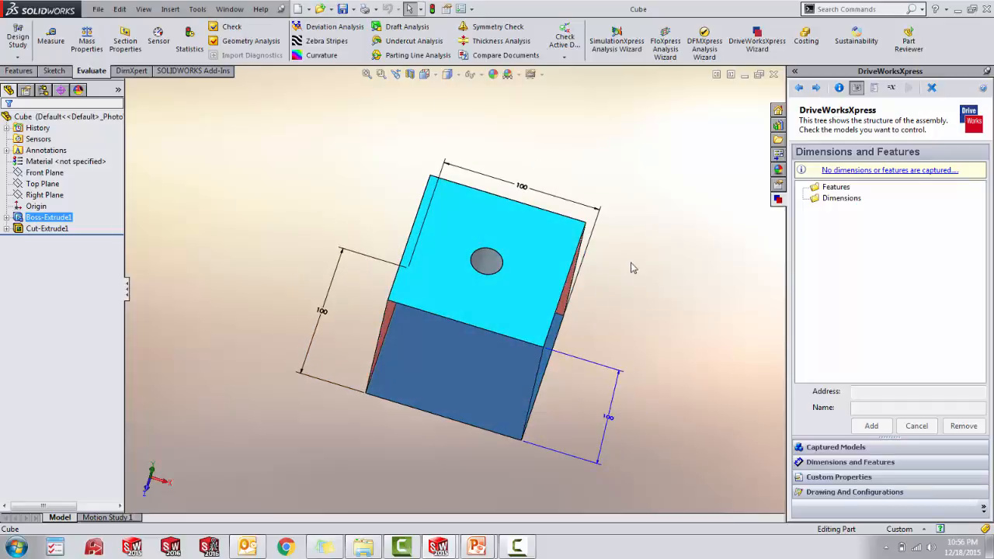
{"action": "middle_click_drag", "start_coordinate": [630, 285], "coordinate": [599, 275]}
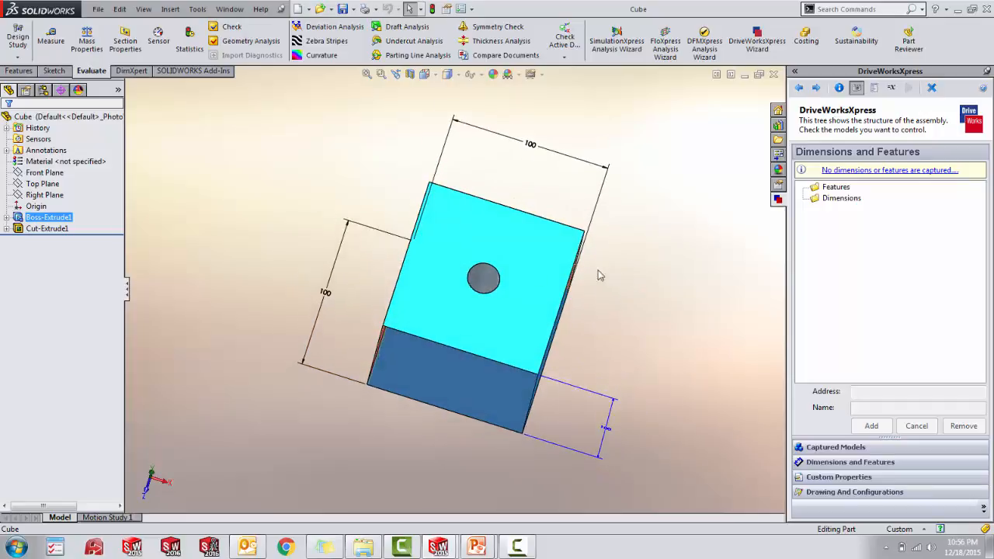
{"action": "left_click", "coordinate": [330, 296]}
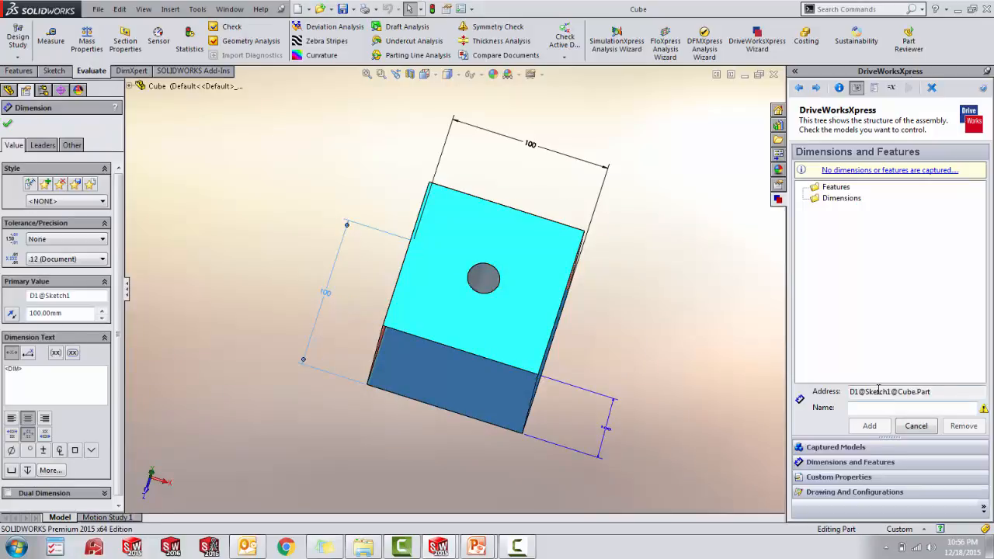
{"action": "left_click", "coordinate": [877, 409]}
{"action": "type", "text": "Cube"}
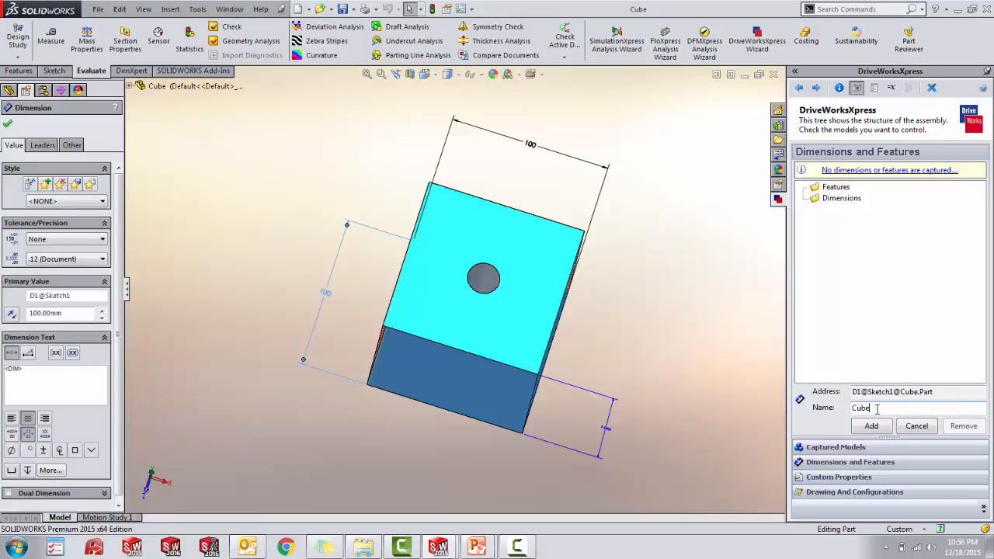
{"action": "type", "text": " Width"}
{"action": "left_click", "coordinate": [878, 430]}
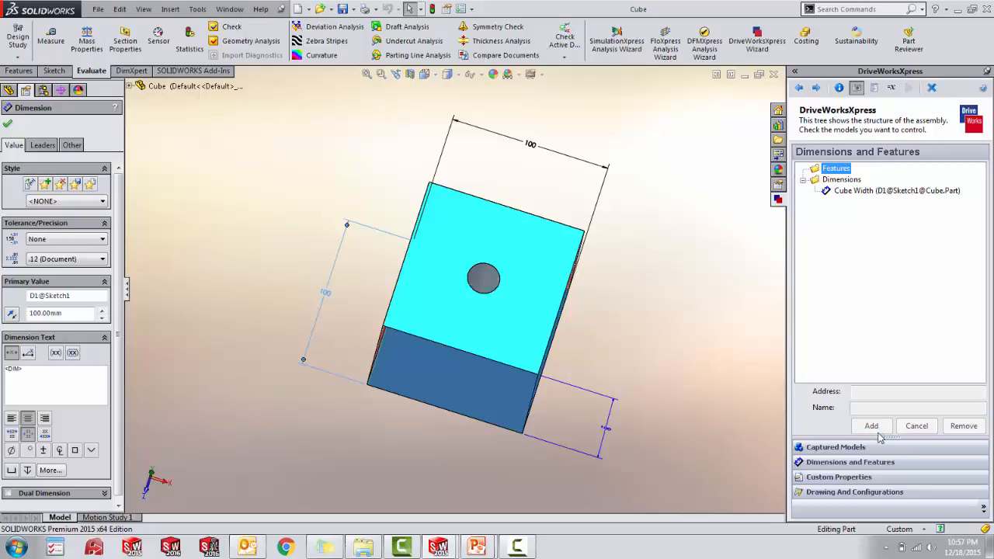
- Capture the cube's other sketch side dimension, D2@Sketch1, under the name Cube Length
{"action": "left_click", "coordinate": [540, 152]}
{"action": "left_click", "coordinate": [909, 409]}
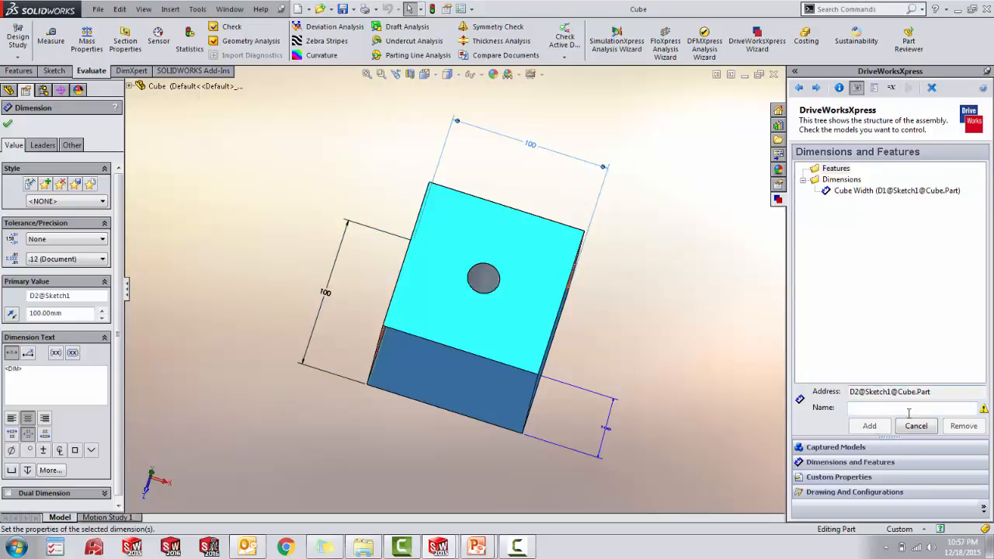
{"action": "type", "text": "Cub"}
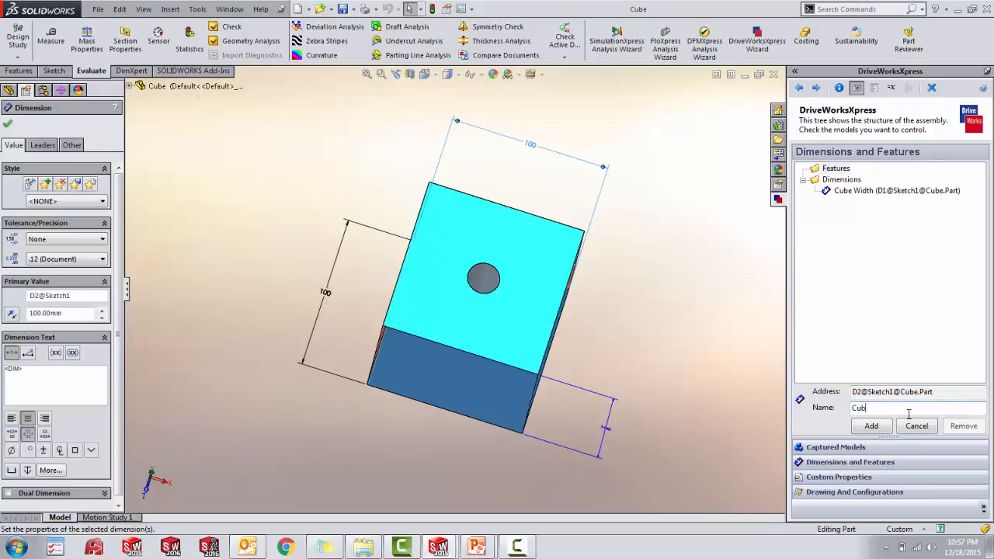
{"action": "type", "text": "e Length"}
{"action": "left_click", "coordinate": [883, 426]}
- Capture the cube's extrusion depth dimension, D1@Boss-Extrude1, under the name Cube Height
{"action": "left_click", "coordinate": [621, 430]}
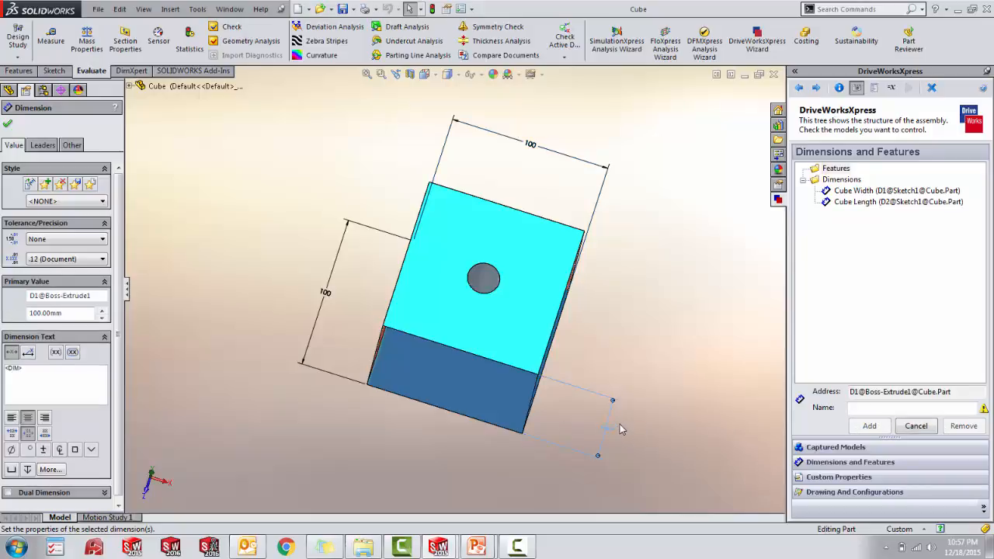
{"action": "left_click", "coordinate": [896, 408]}
{"action": "type", "text": "C"}
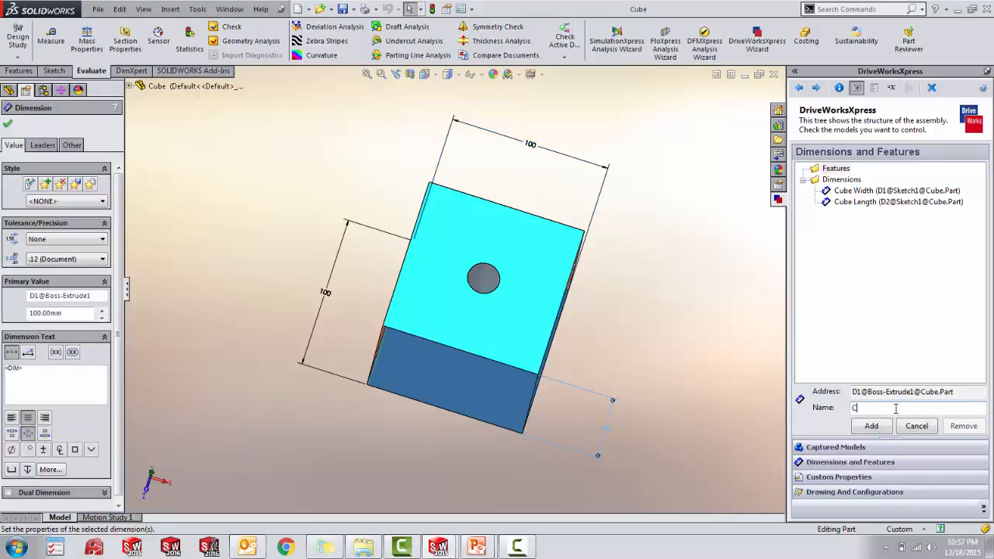
{"action": "type", "text": "ube Height"}
{"action": "left_click", "coordinate": [886, 428]}
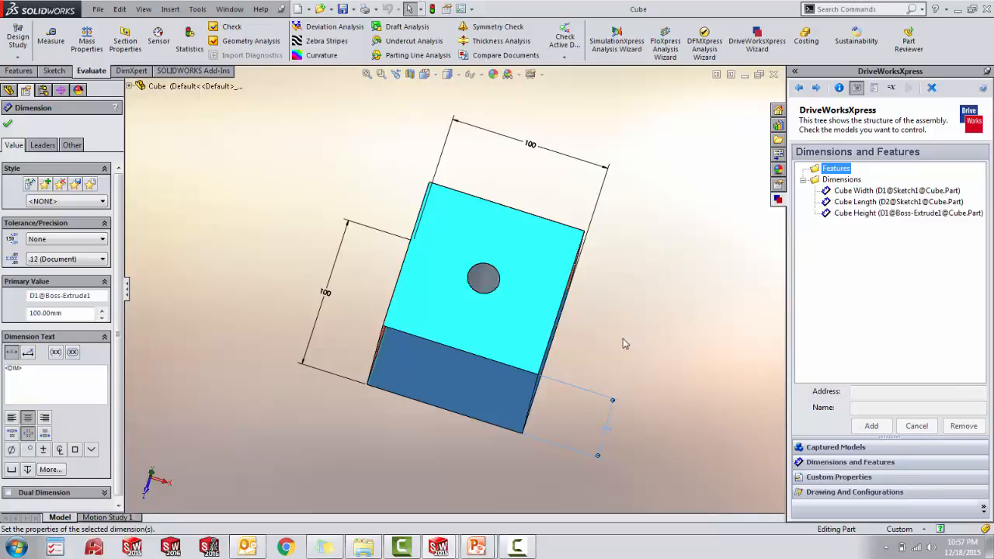
- Capture the diameter dimension D1@Sketch2 of the hole in the cube under the name Cube Extrude Cut
{"action": "middle_click_drag", "start_coordinate": [626, 342], "coordinate": [509, 277]}
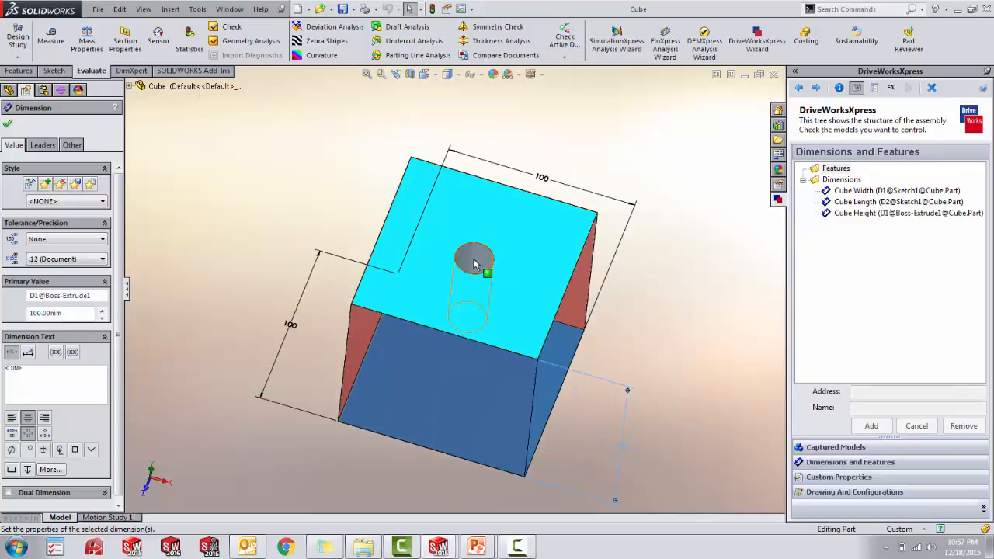
{"action": "left_click", "coordinate": [474, 263]}
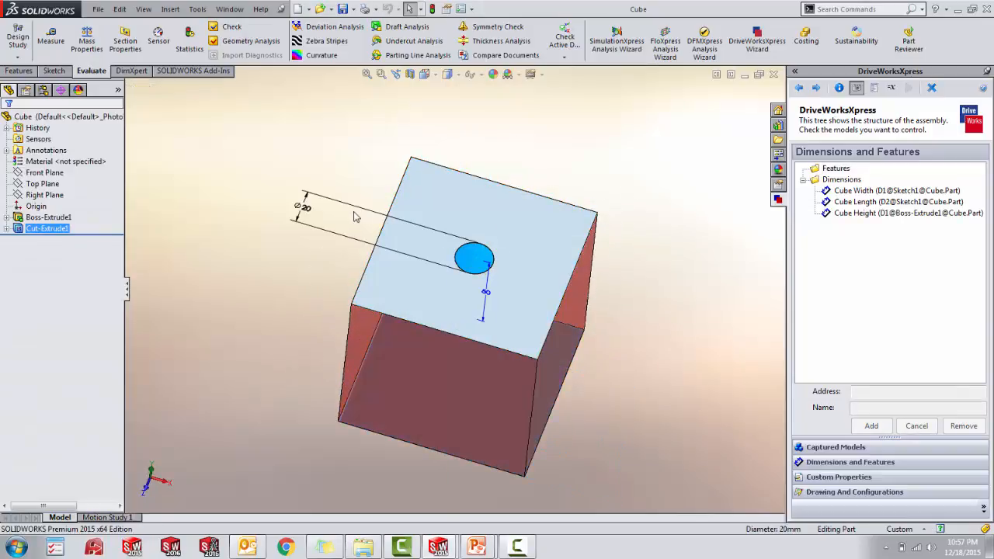
{"action": "left_click", "coordinate": [306, 211]}
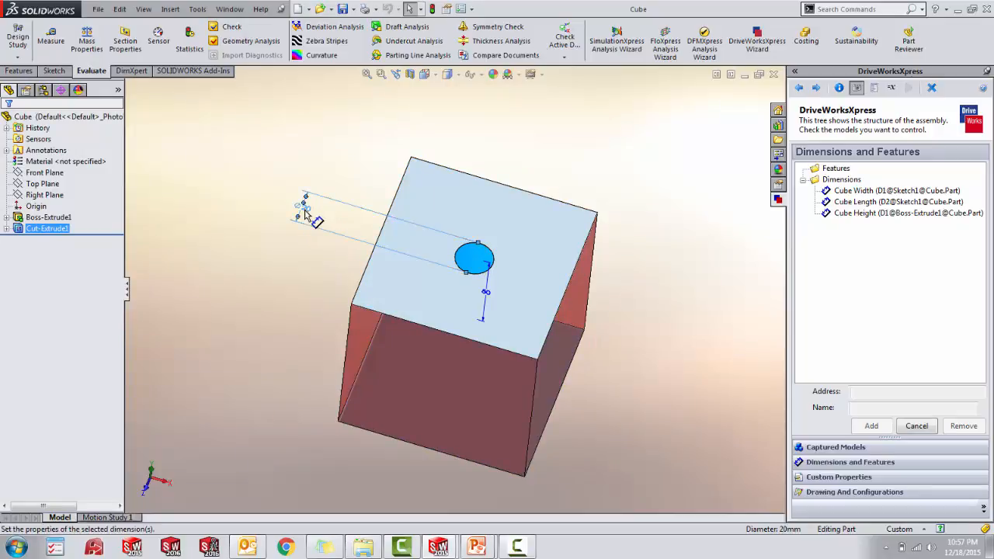
{"action": "left_click", "coordinate": [857, 409]}
{"action": "type", "text": "Cube Ex"}
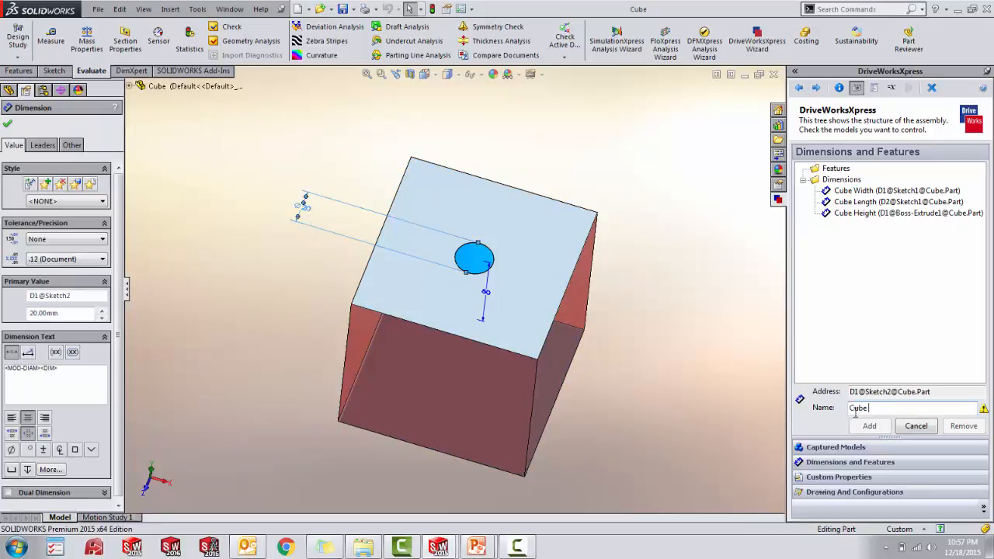
{"action": "type", "text": "trude Cut"}
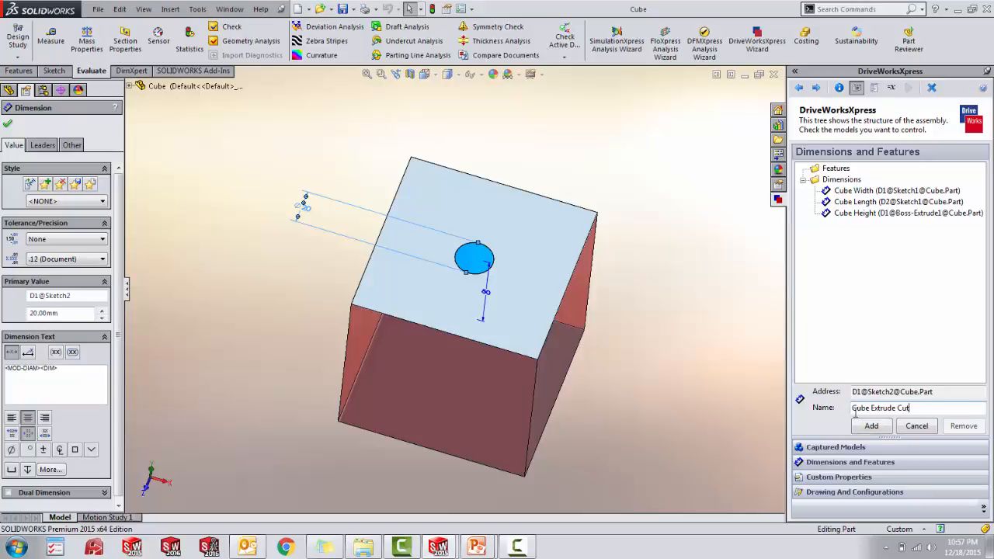
{"action": "left_click", "coordinate": [873, 426]}
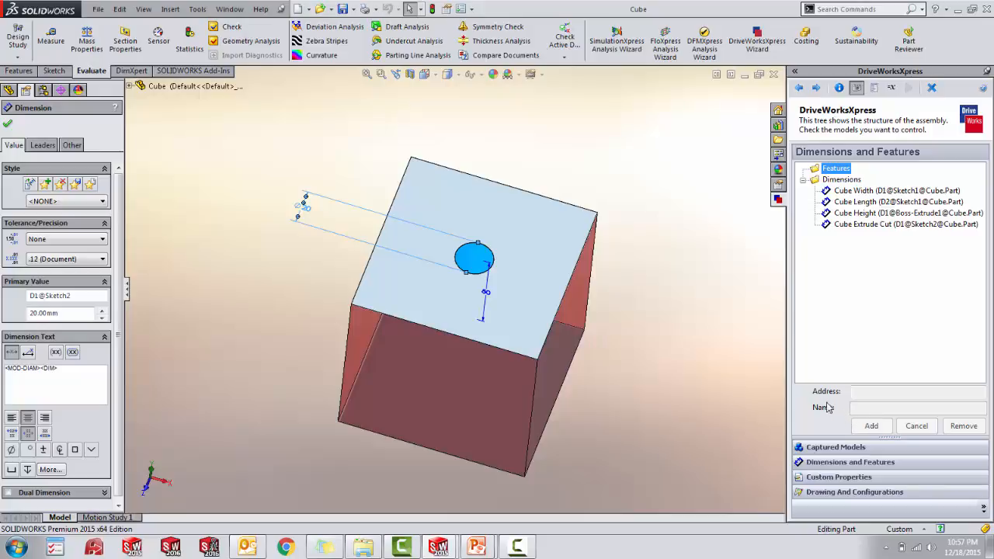
{"action": "left_click", "coordinate": [681, 303]}
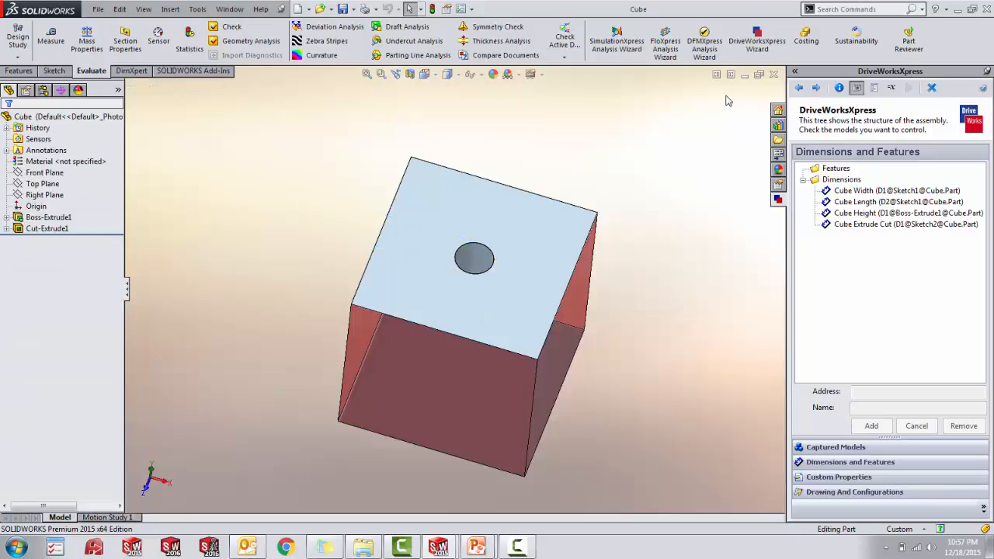
- Close the Cube part, open the captured Rod part and show its dimensions and features for capturing
{"action": "left_click", "coordinate": [774, 75]}
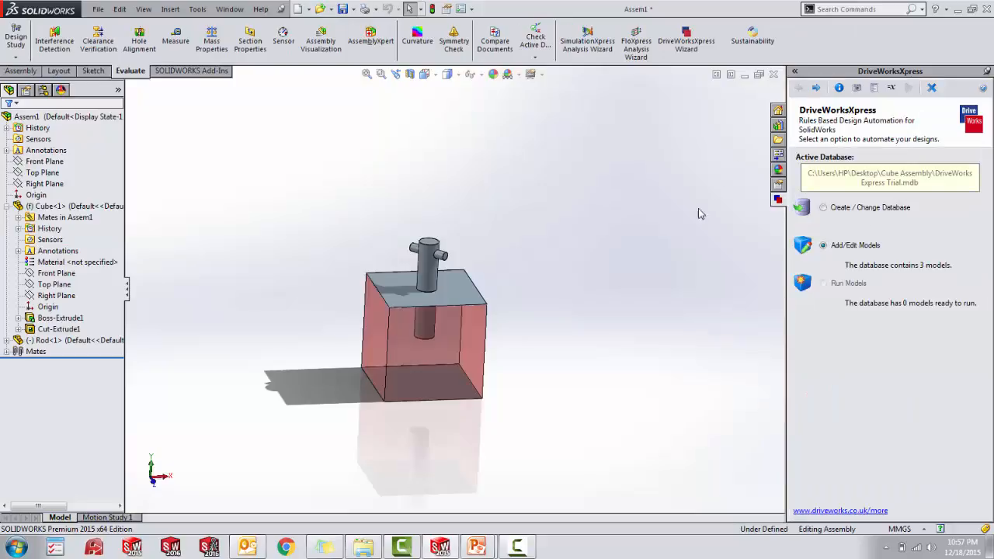
{"action": "left_click", "coordinate": [815, 88]}
{"action": "left_click", "coordinate": [816, 88]}
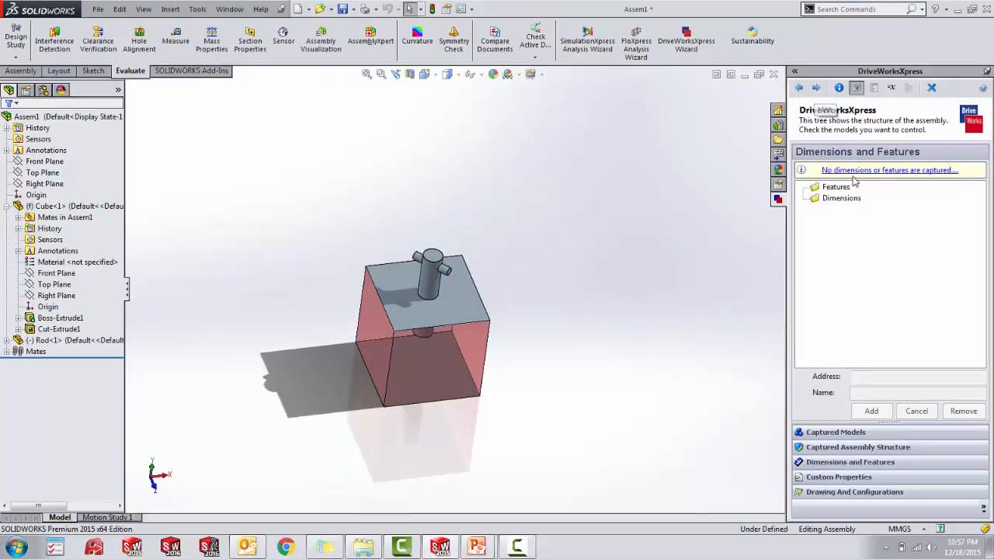
{"action": "left_click", "coordinate": [823, 433]}
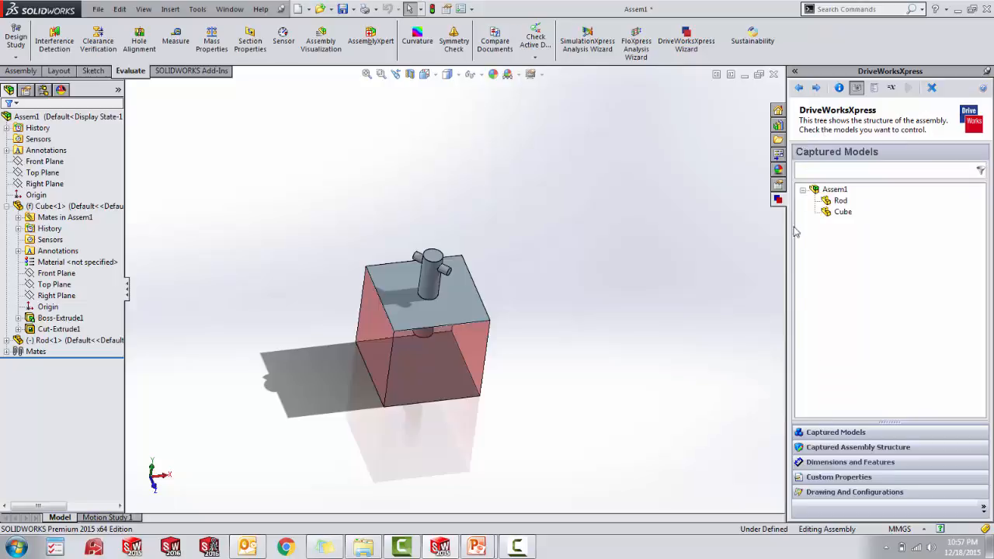
{"action": "double_click", "coordinate": [839, 201]}
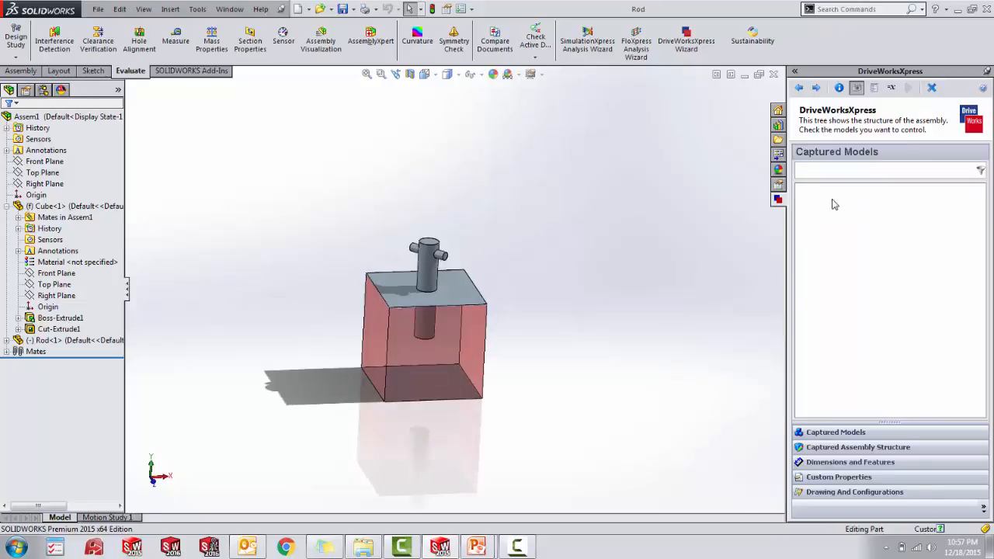
{"action": "middle_click_drag", "start_coordinate": [657, 351], "coordinate": [674, 373]}
{"action": "left_click", "coordinate": [837, 464]}
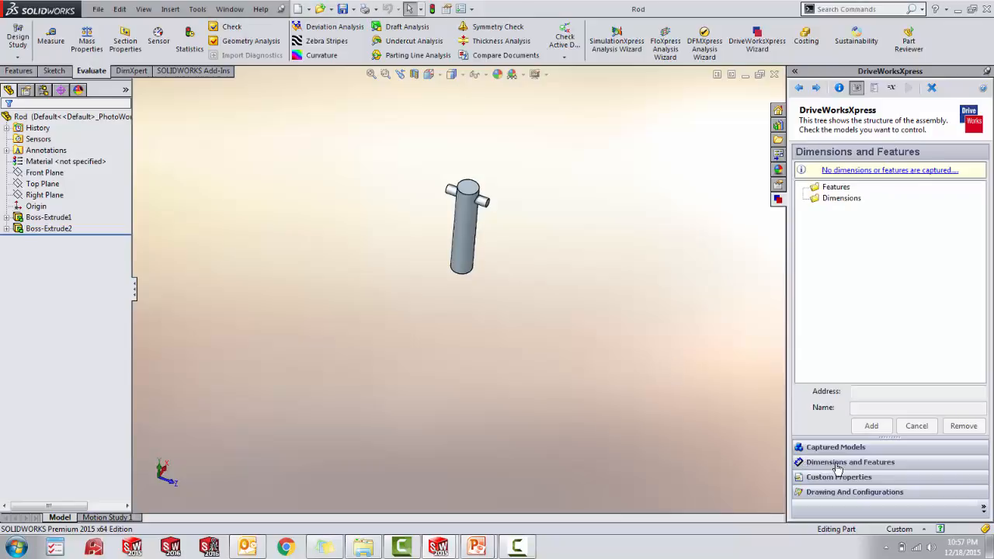
- Display the main rod extrusion's dimensions and capture the diameter D1@Sketch1 under the name Rod Diameter
{"action": "left_click", "coordinate": [468, 245]}
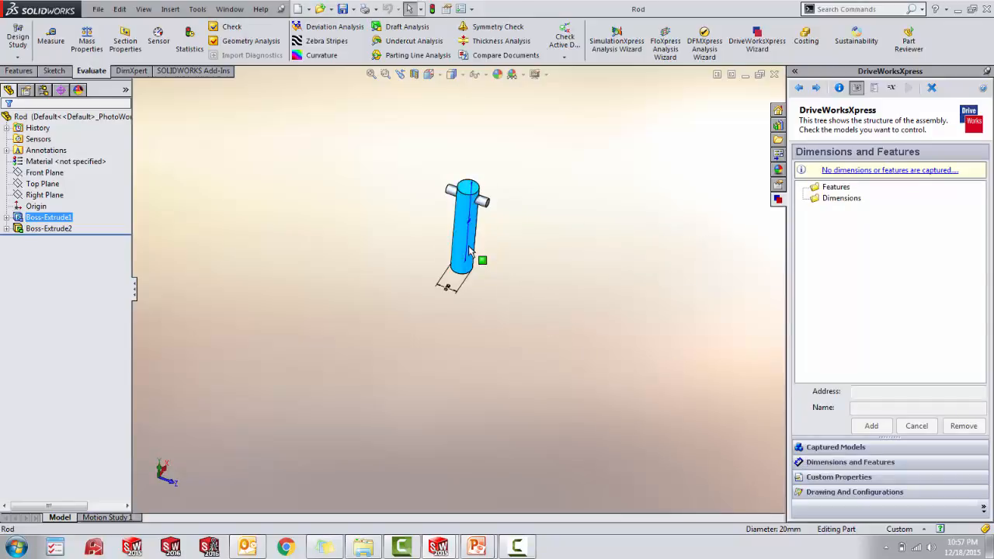
{"action": "middle_click_drag", "start_coordinate": [513, 275], "coordinate": [481, 268]}
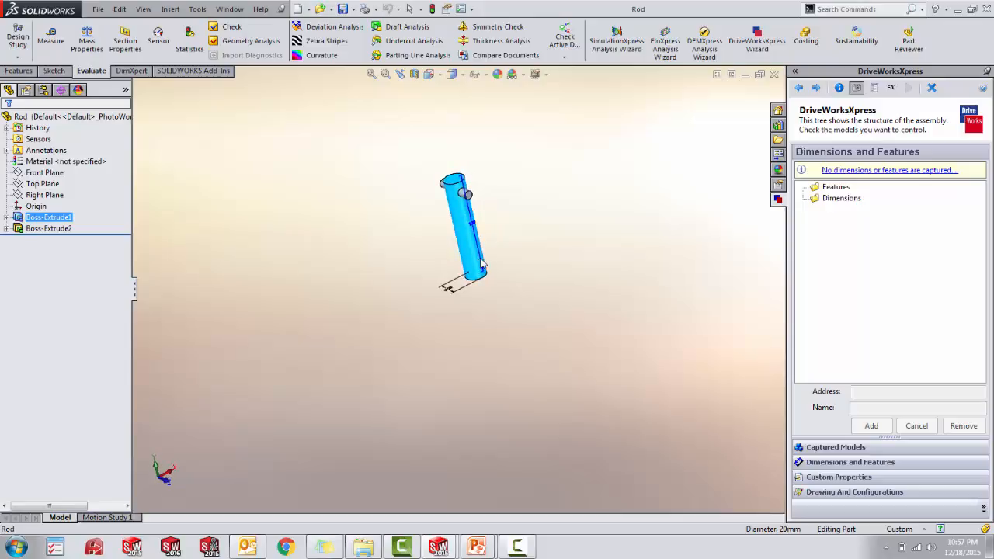
{"action": "scroll", "coordinate": [484, 279], "scroll_direction": "down", "scroll_amount": 4}
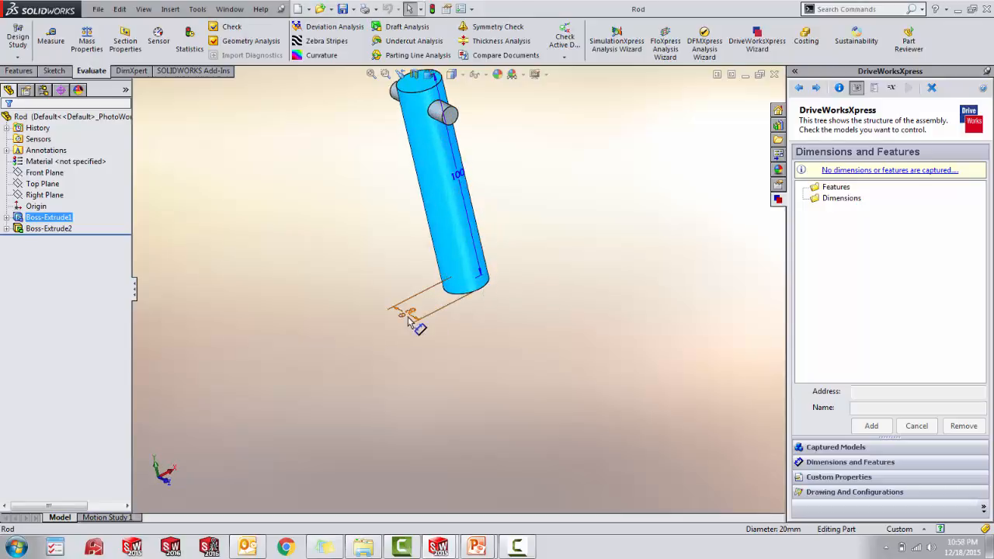
{"action": "left_click", "coordinate": [412, 313]}
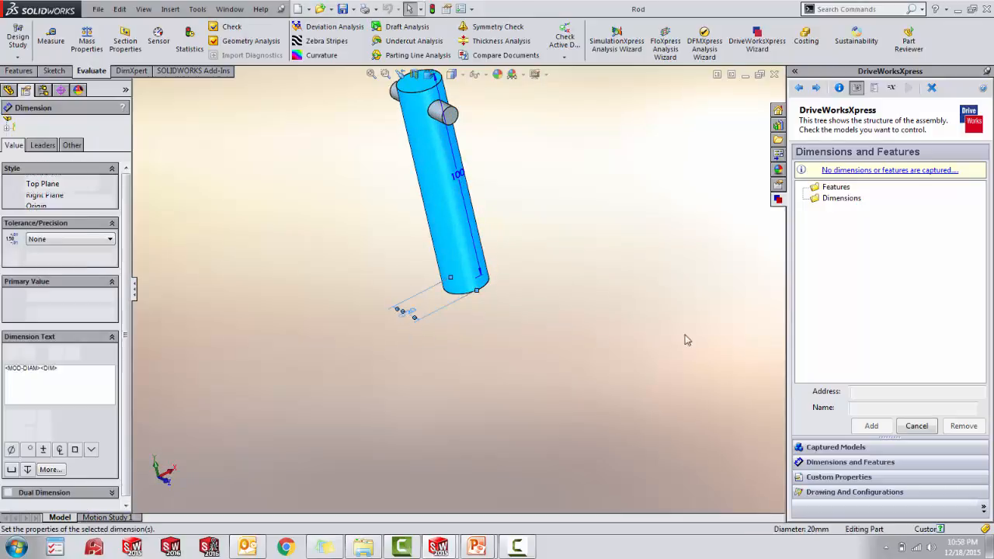
{"action": "left_click", "coordinate": [876, 409]}
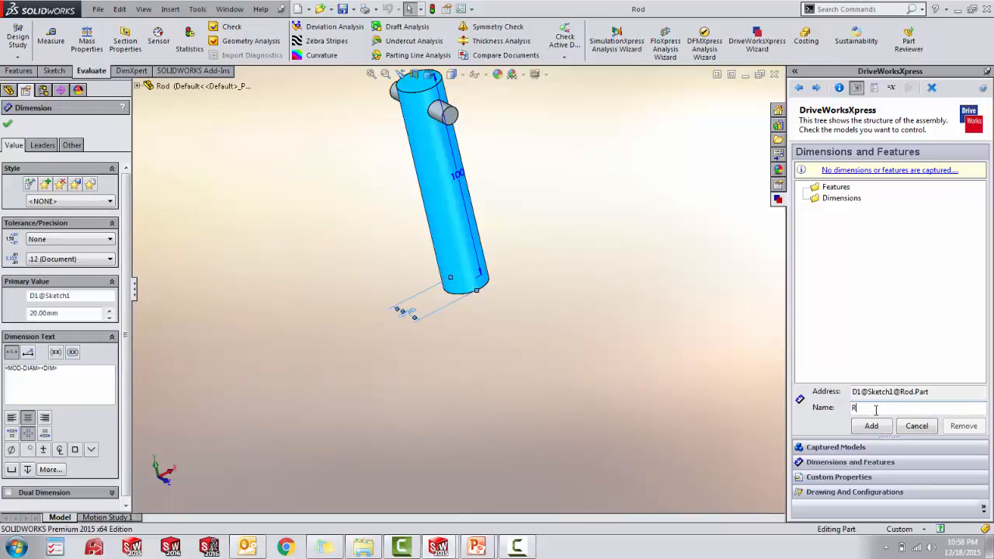
{"action": "type", "text": "Rod Diameter"}
{"action": "left_click", "coordinate": [878, 426]}
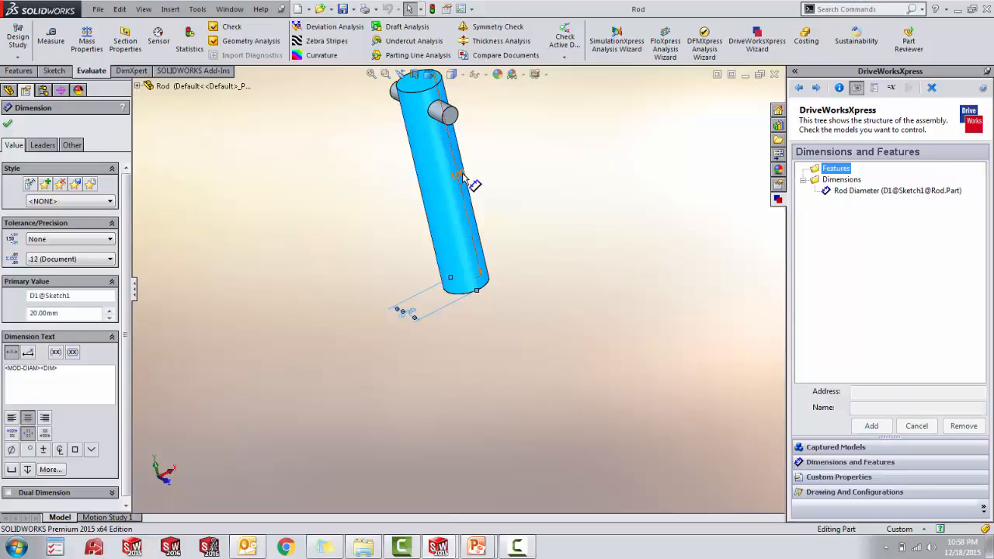
- Capture the rod's extrusion depth dimension, D1@Boss-Extrude1, under the name Rod Height
{"action": "left_click", "coordinate": [463, 177]}
{"action": "left_click", "coordinate": [862, 408]}
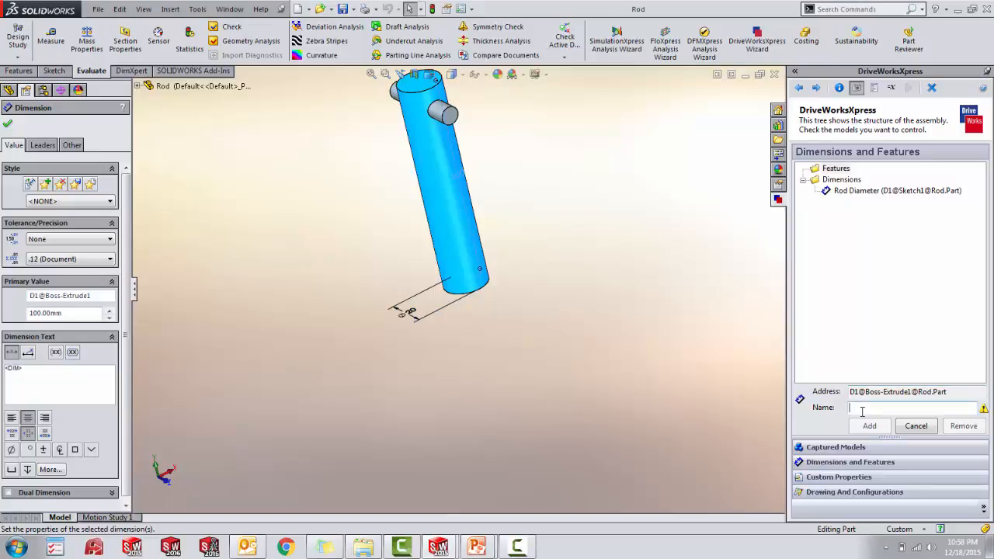
{"action": "type", "text": "Rod Height"}
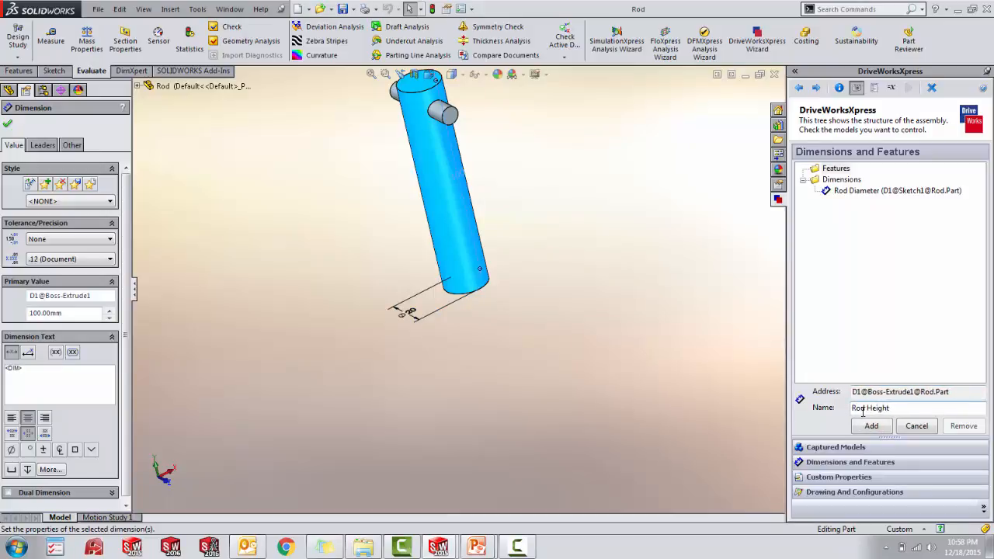
{"action": "left_click", "coordinate": [874, 426]}
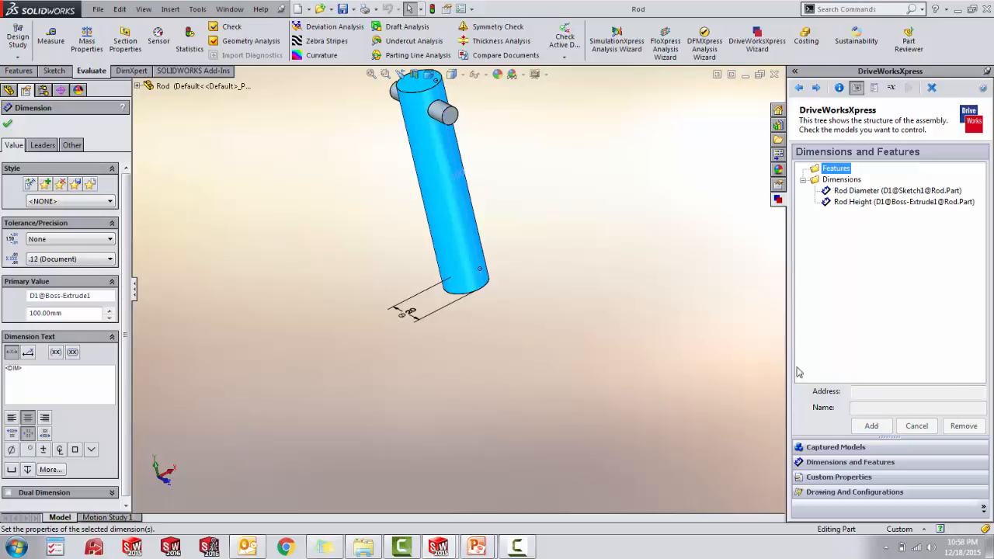
- Begin the input form with a field named Cube Width and make it a Spin Button
{"action": "left_click", "coordinate": [822, 90]}
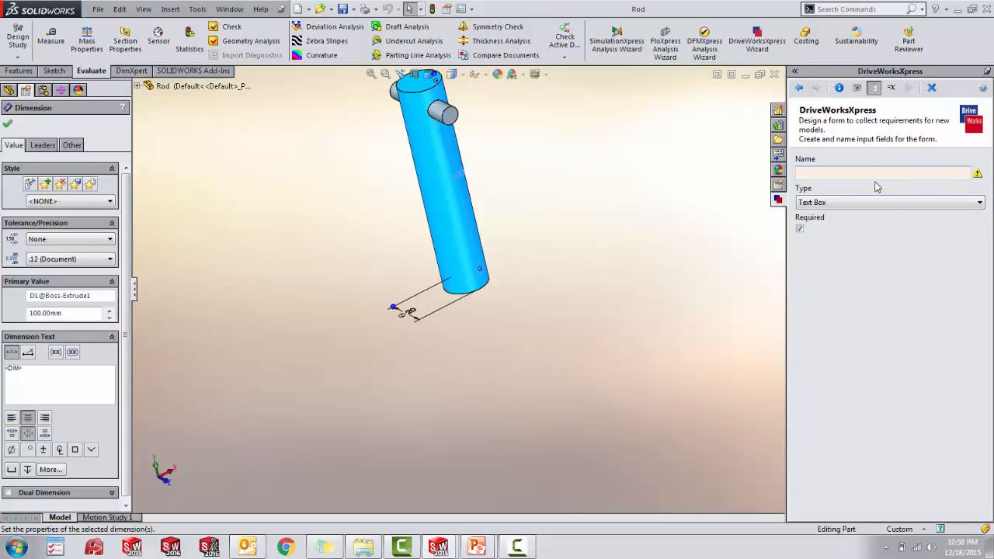
{"action": "type", "text": "ube"}
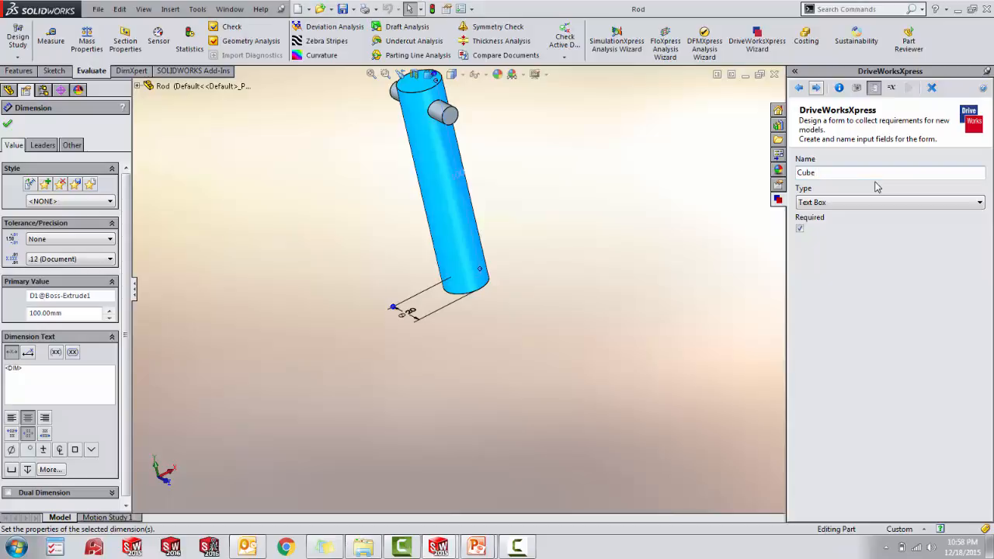
{"action": "type", "text": " Width"}
{"action": "left_click", "coordinate": [875, 204]}
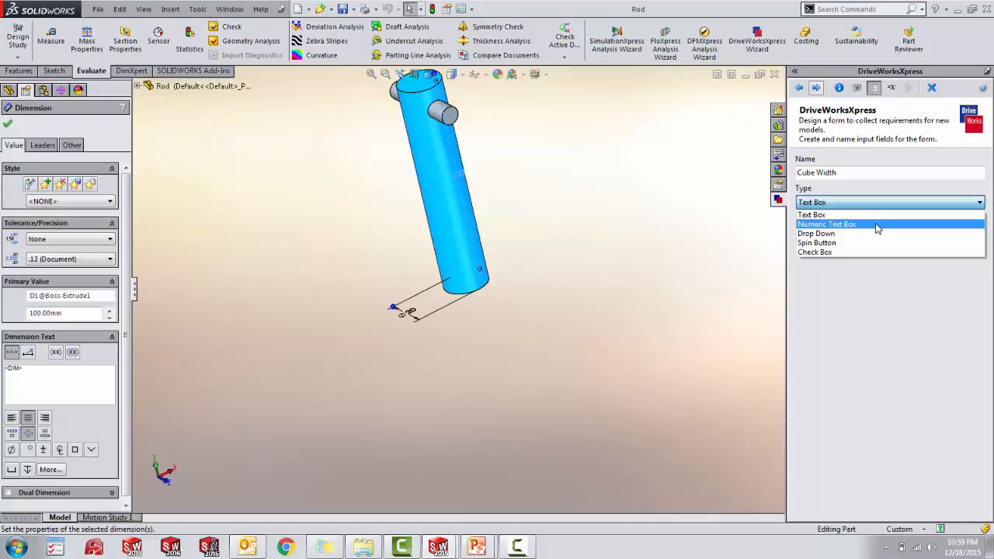
{"action": "left_click", "coordinate": [877, 225]}
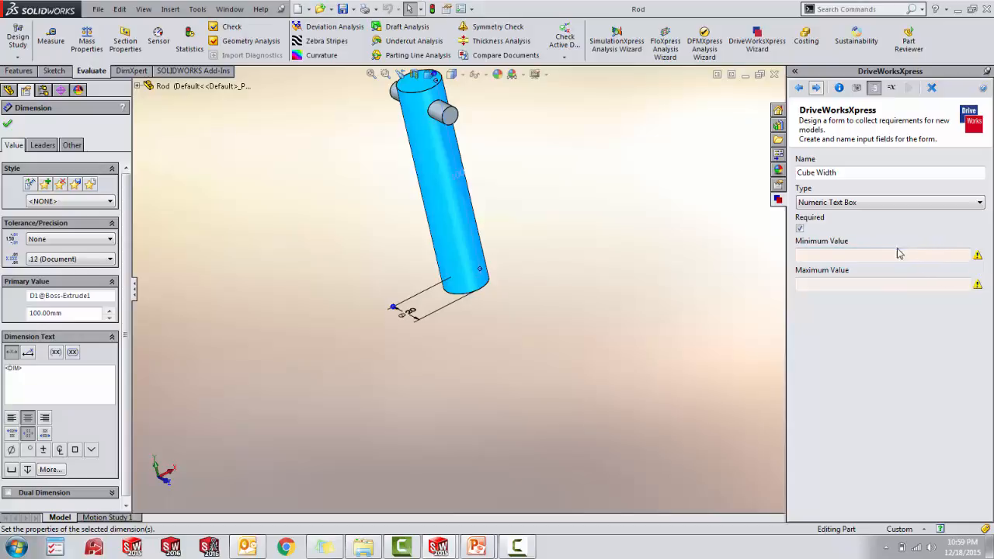
{"action": "left_click", "coordinate": [884, 203]}
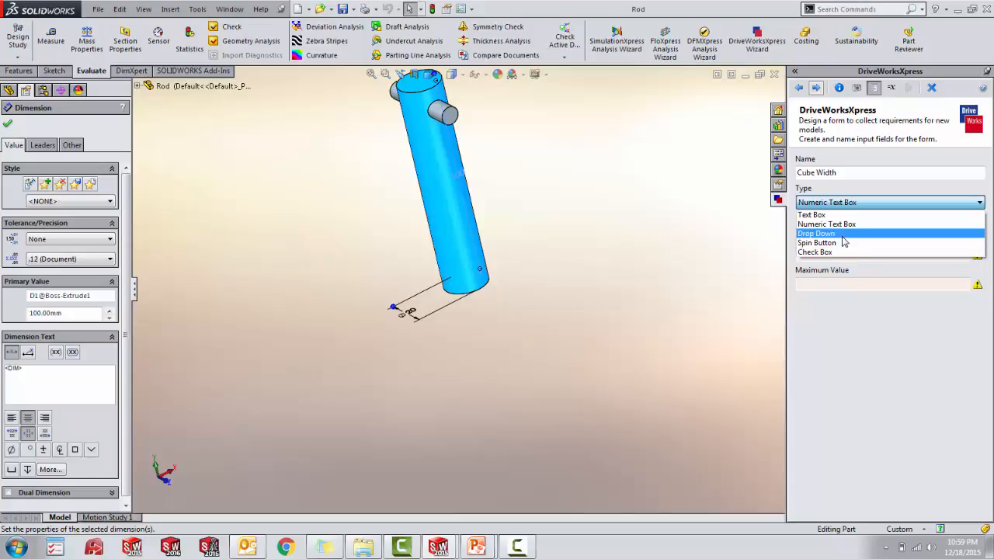
{"action": "left_click", "coordinate": [847, 242]}
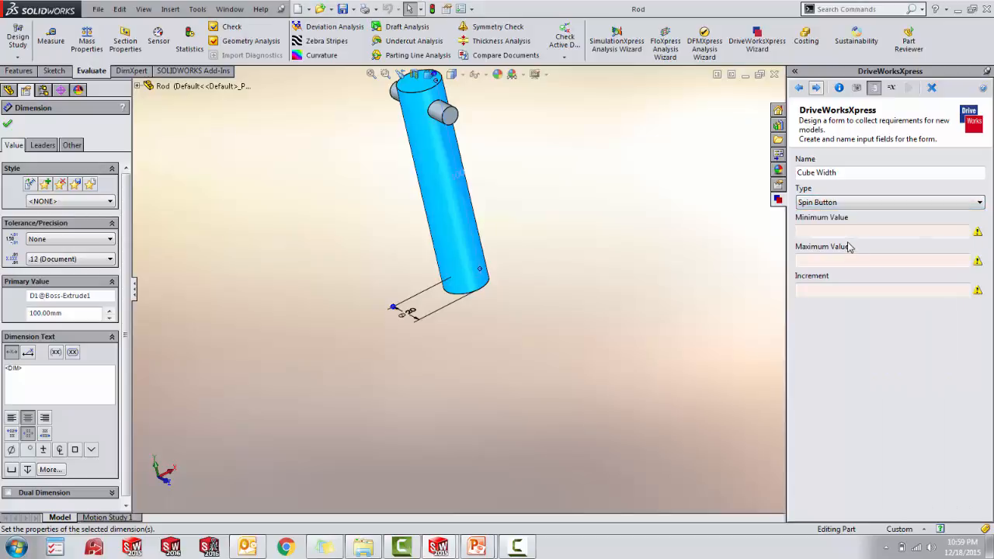
- Give the Cube Width input a minimum of 80, a maximum of 120 and an increment of 5, and save it to the form
{"action": "left_click", "coordinate": [849, 231]}
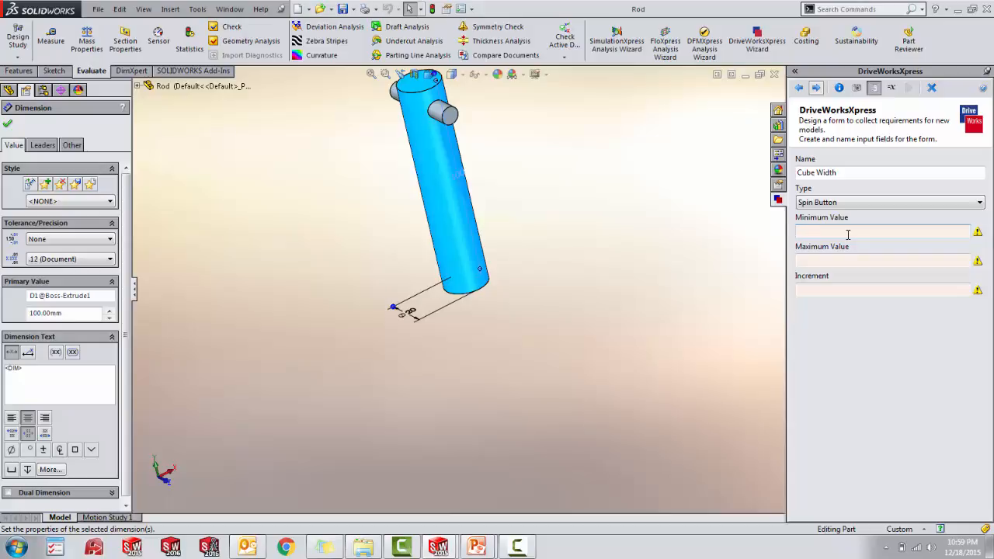
{"action": "type", "text": "80"}
{"action": "left_click", "coordinate": [879, 259]}
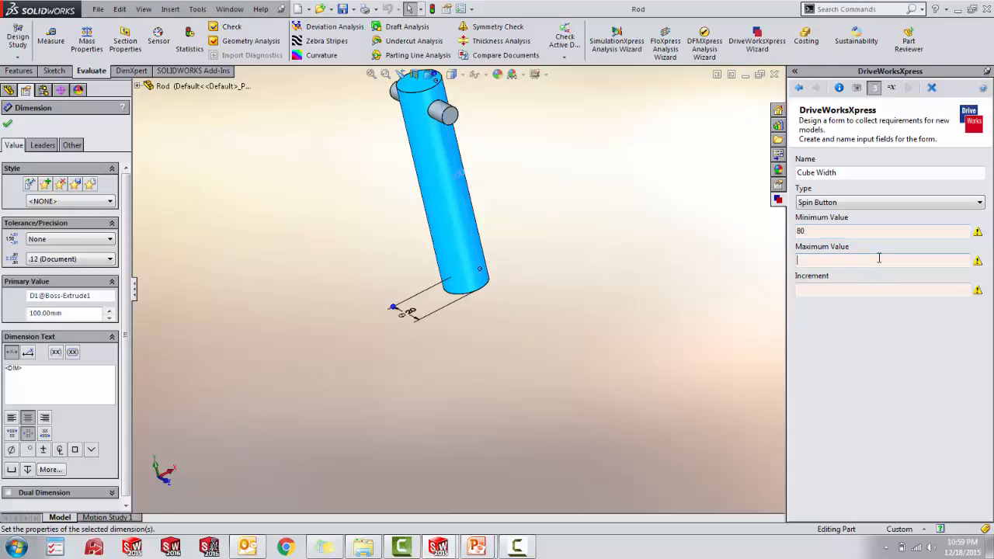
{"action": "type", "text": "120"}
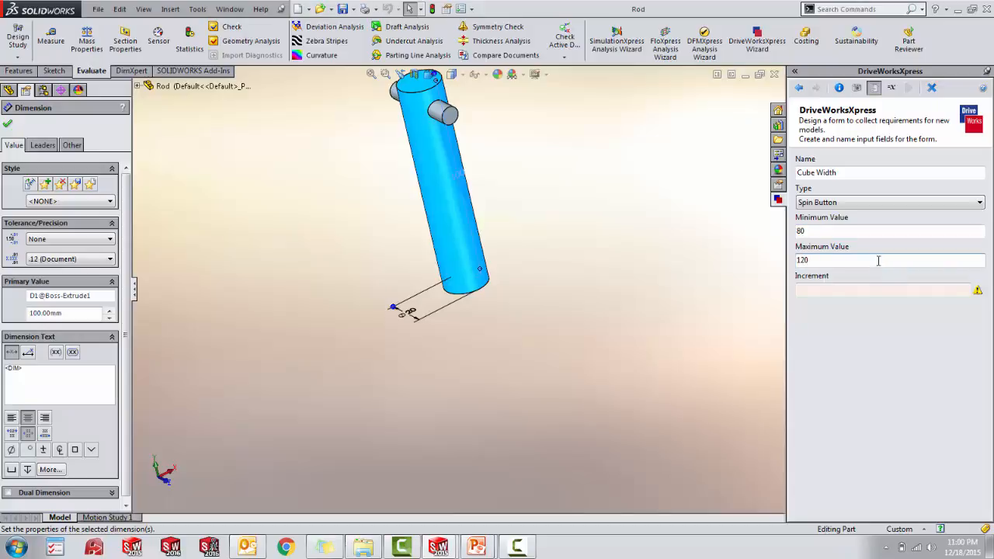
{"action": "left_click", "coordinate": [877, 291]}
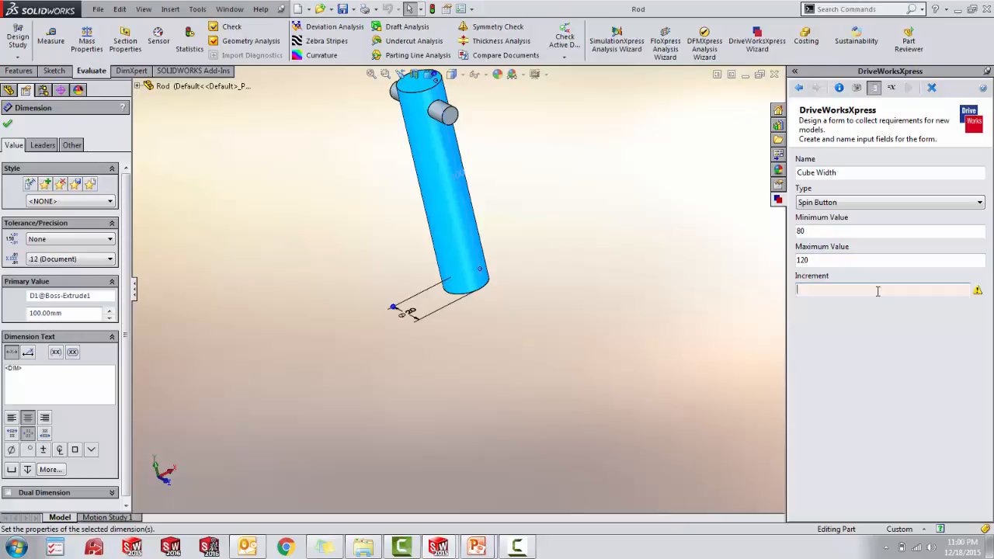
{"action": "type", "text": "5"}
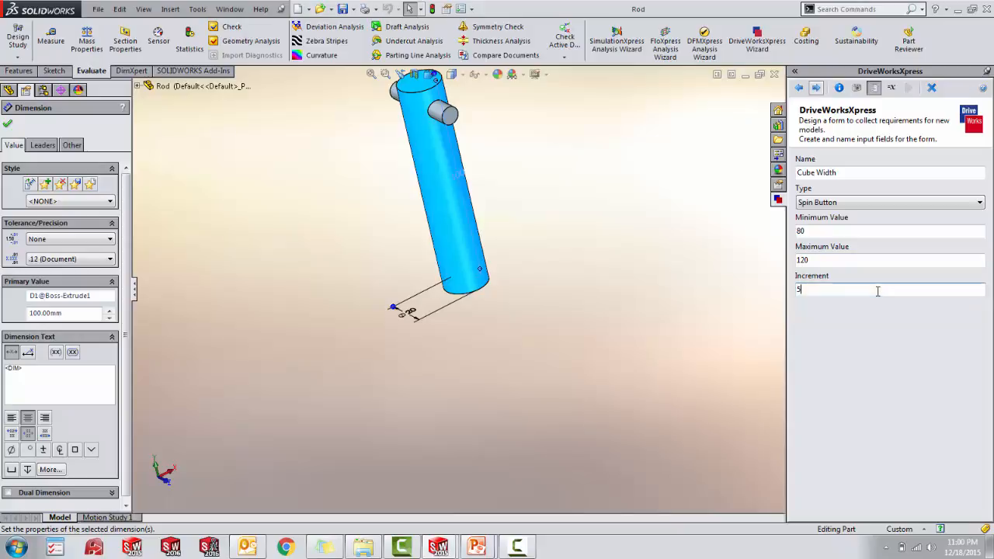
{"action": "left_click", "coordinate": [817, 89]}
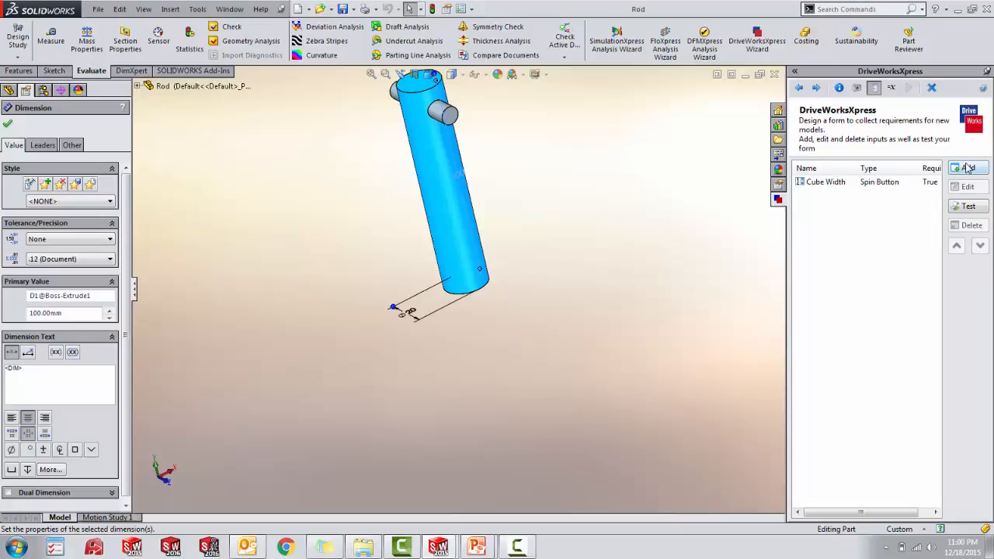
- Add a form input named Cube Length and make it a Spin Button
{"action": "left_click", "coordinate": [966, 167]}
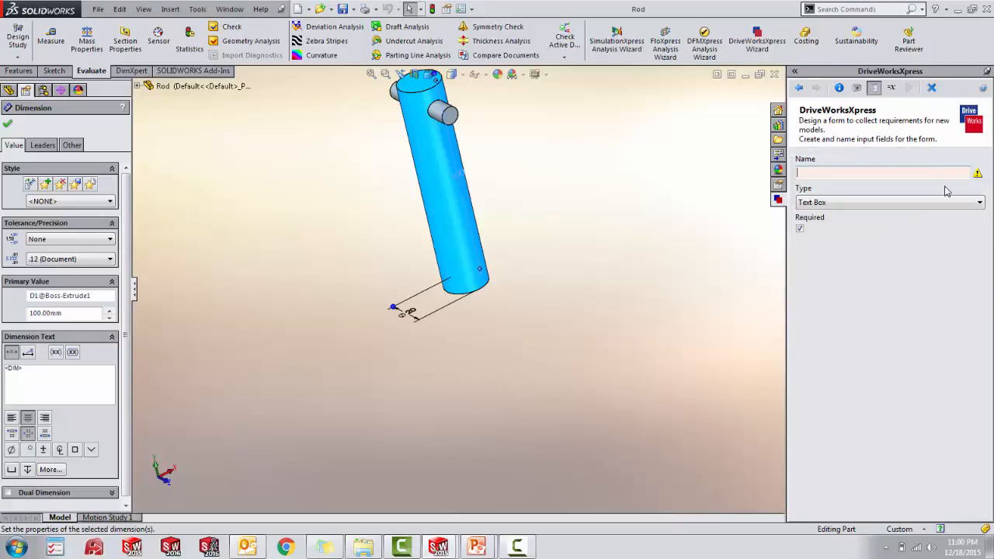
{"action": "type", "text": "Cube Length"}
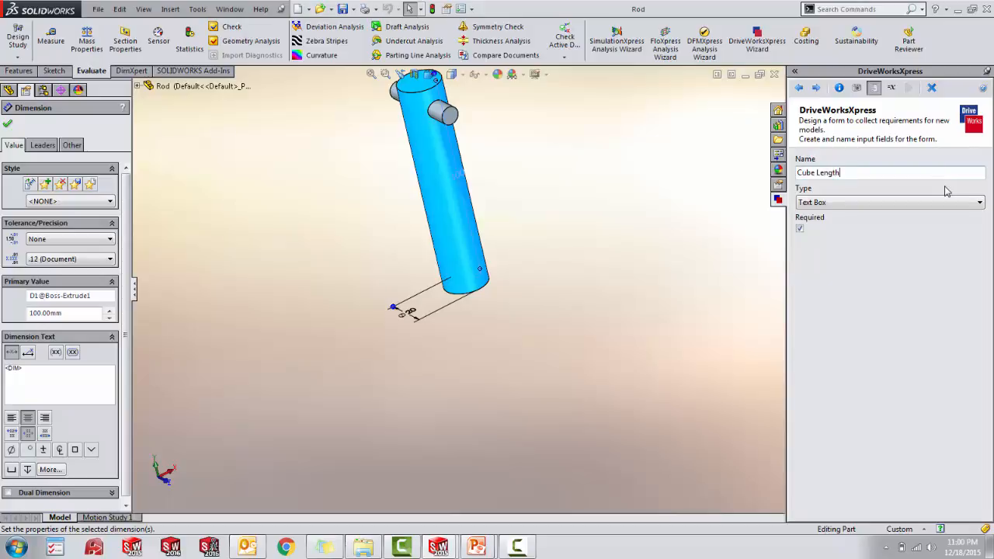
{"action": "left_click", "coordinate": [956, 202]}
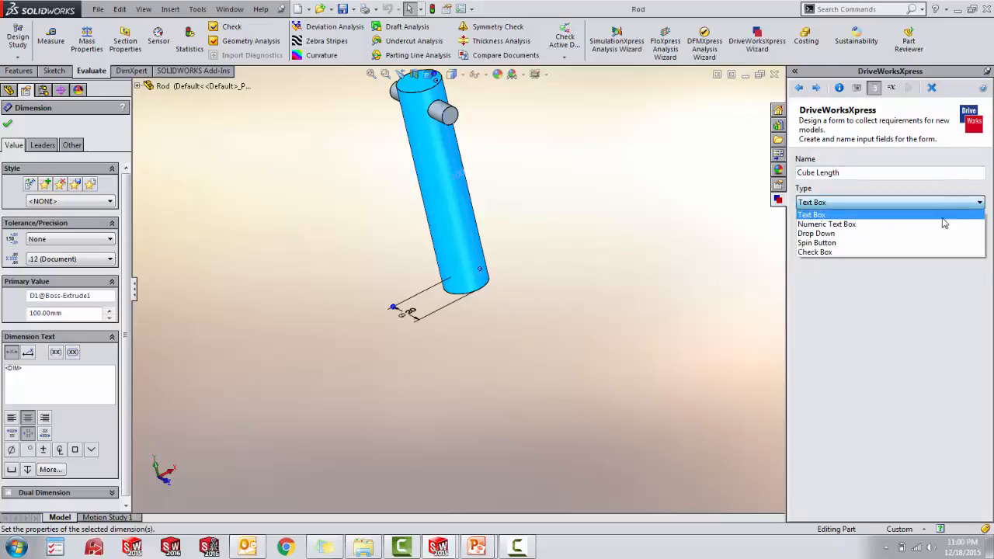
{"action": "left_click", "coordinate": [934, 243]}
- Give the Cube Length input a minimum of 80, a maximum of 120 and an increment of 5, and save it to the form
{"action": "left_click", "coordinate": [909, 231]}
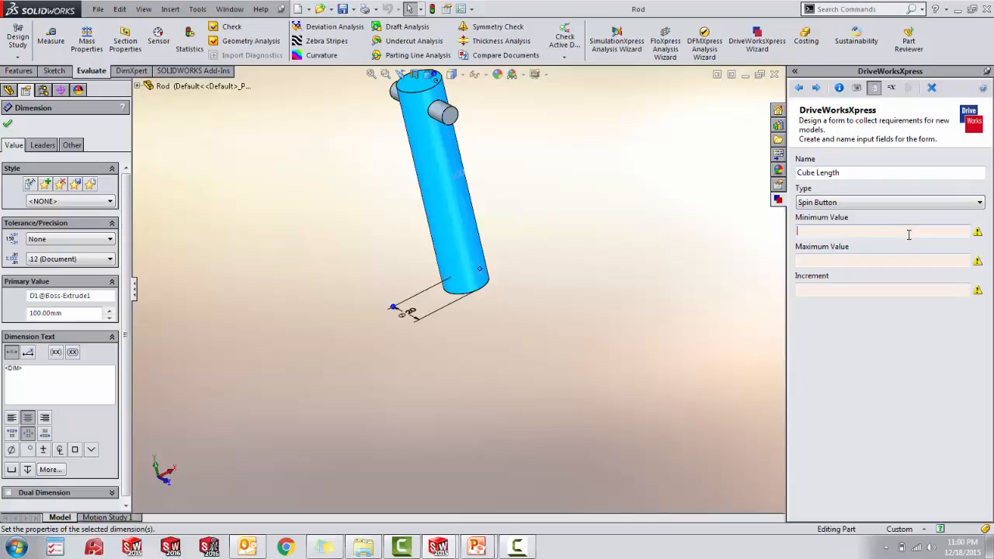
{"action": "type", "text": "80"}
{"action": "left_click", "coordinate": [897, 263]}
{"action": "type", "text": "120"}
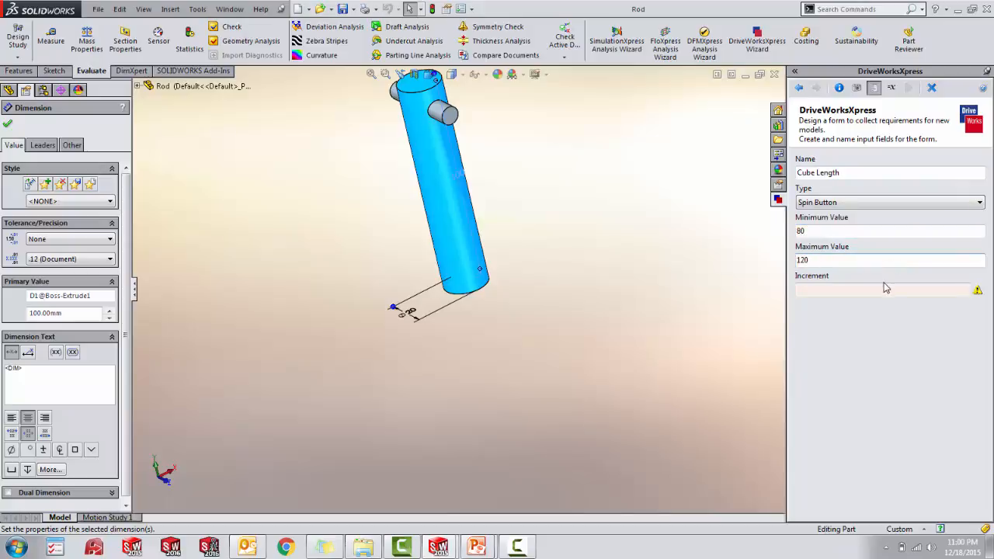
{"action": "left_click", "coordinate": [885, 291]}
{"action": "type", "text": "5"}
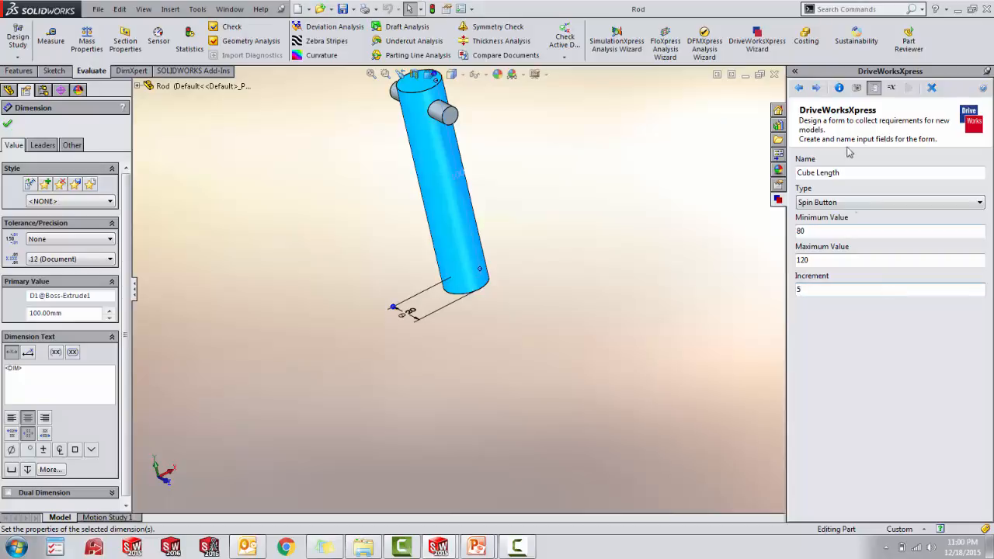
{"action": "left_click", "coordinate": [818, 88]}
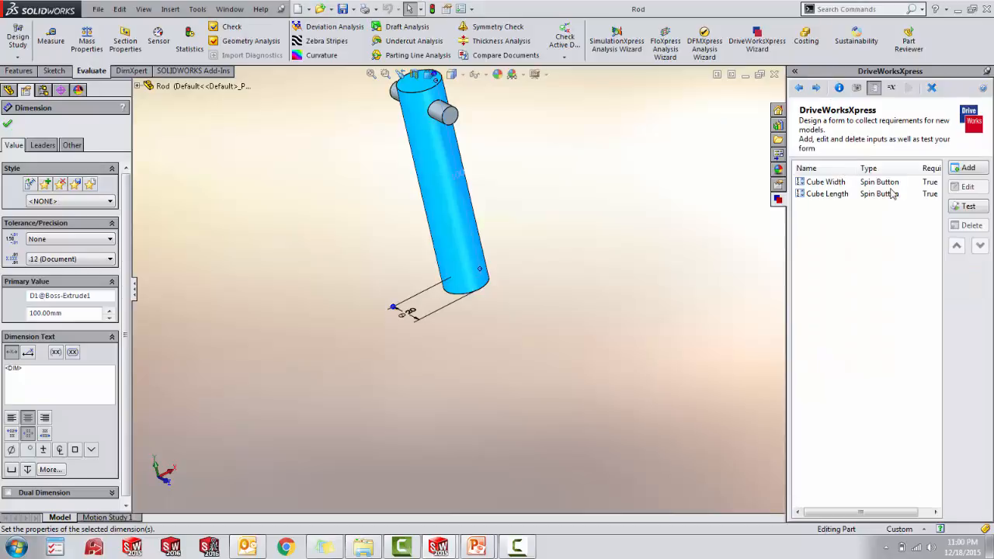
- Add a form input named Cube Height and make it a Spin Button
{"action": "left_click", "coordinate": [978, 167]}
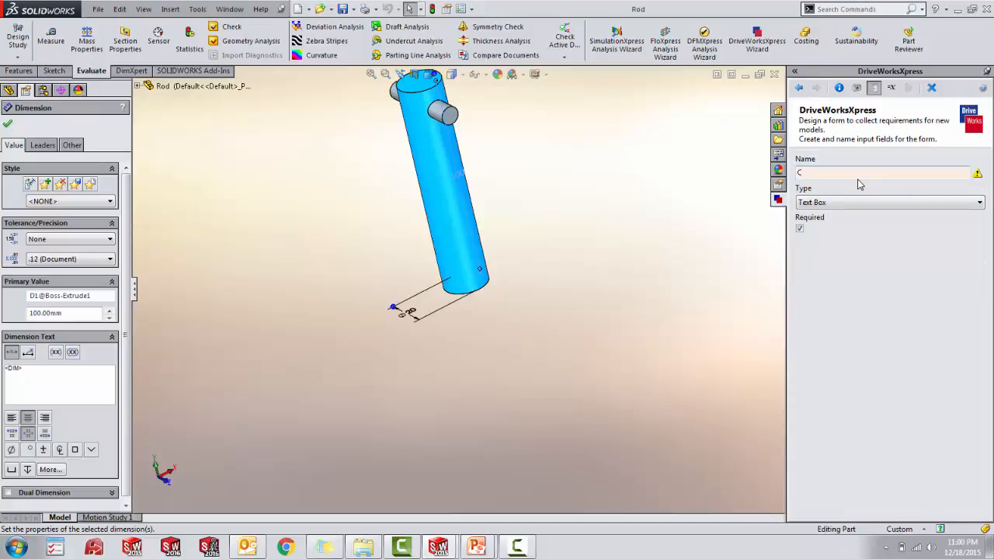
{"action": "type", "text": "Cube Height"}
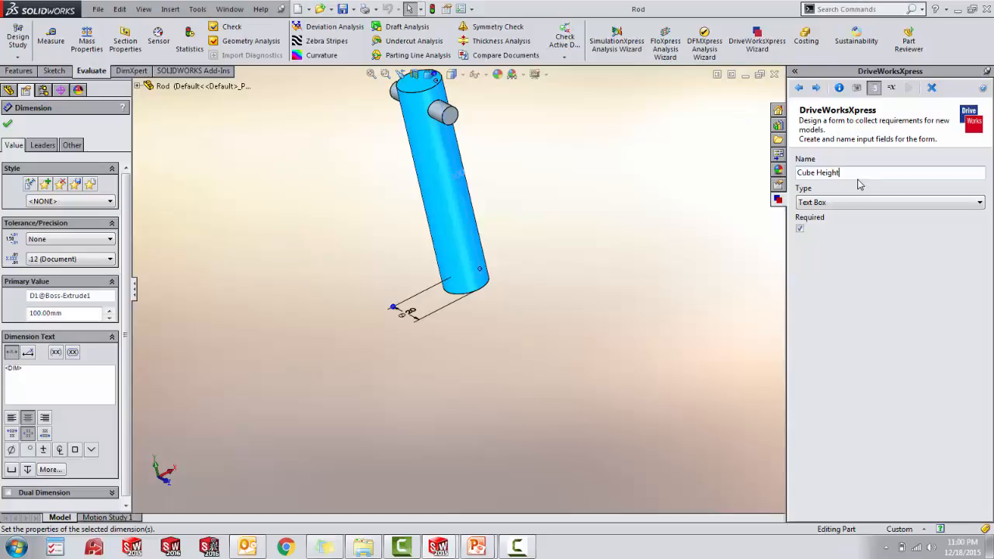
{"action": "left_click", "coordinate": [898, 202]}
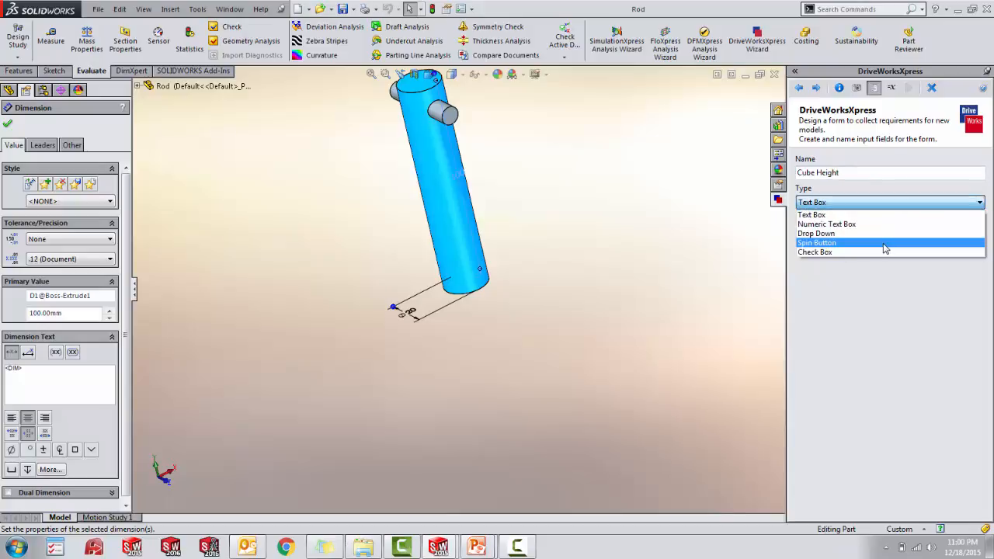
{"action": "left_click", "coordinate": [885, 243]}
- Give the Cube Height input a minimum of 80, a maximum of 160 and an increment of 10, and save it to the form
{"action": "left_click", "coordinate": [882, 231]}
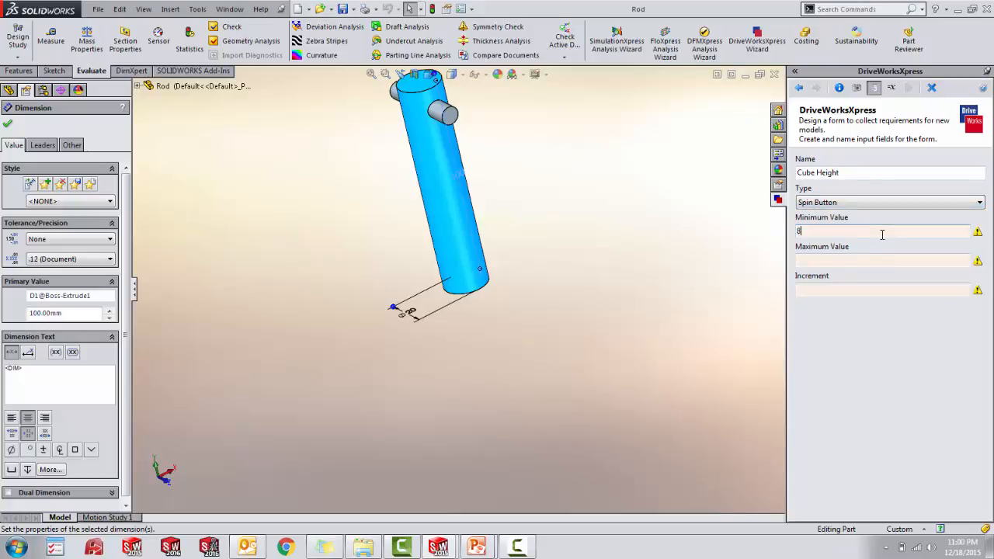
{"action": "type", "text": "80"}
{"action": "left_click", "coordinate": [845, 261]}
{"action": "type", "text": "160"}
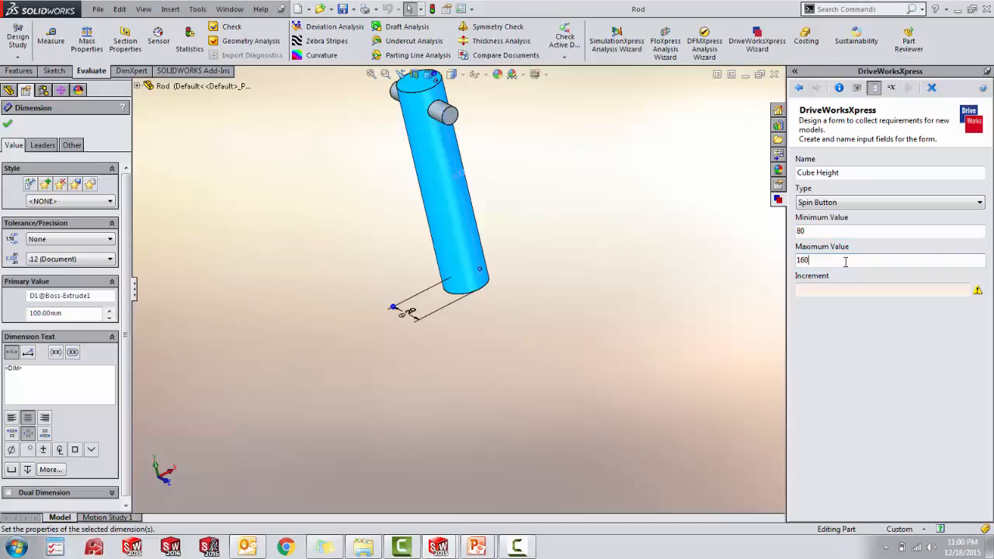
{"action": "left_click", "coordinate": [836, 289]}
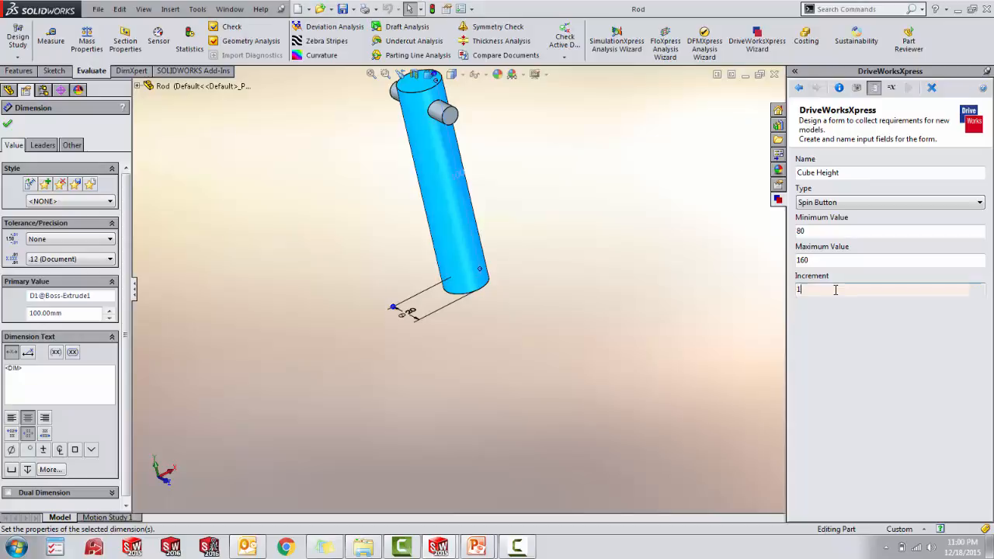
{"action": "type", "text": "1"}
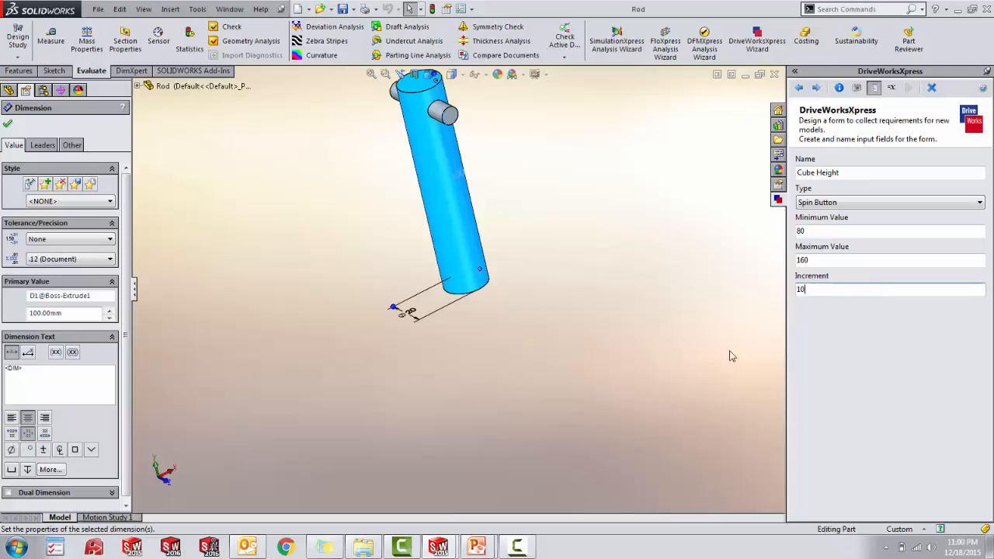
{"action": "left_click", "coordinate": [819, 90]}
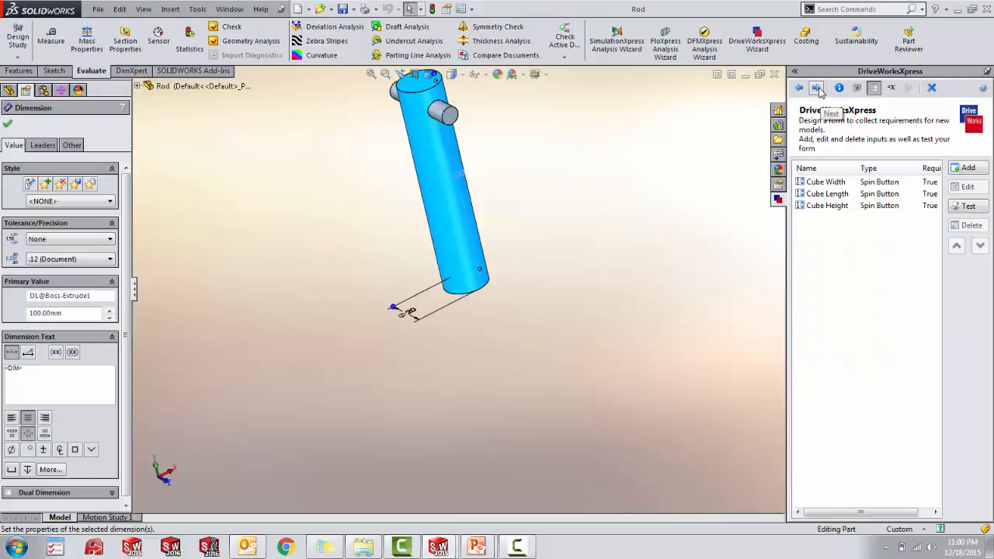
- Add a form input named Cube Extrude Cut and make it a Spin Button
{"action": "left_click", "coordinate": [966, 168]}
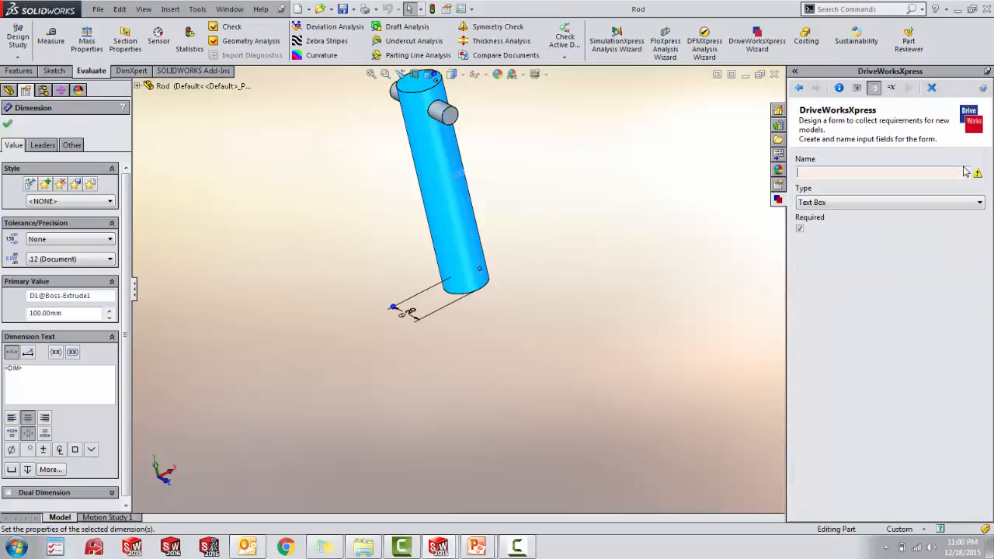
{"action": "type", "text": "Cube E"}
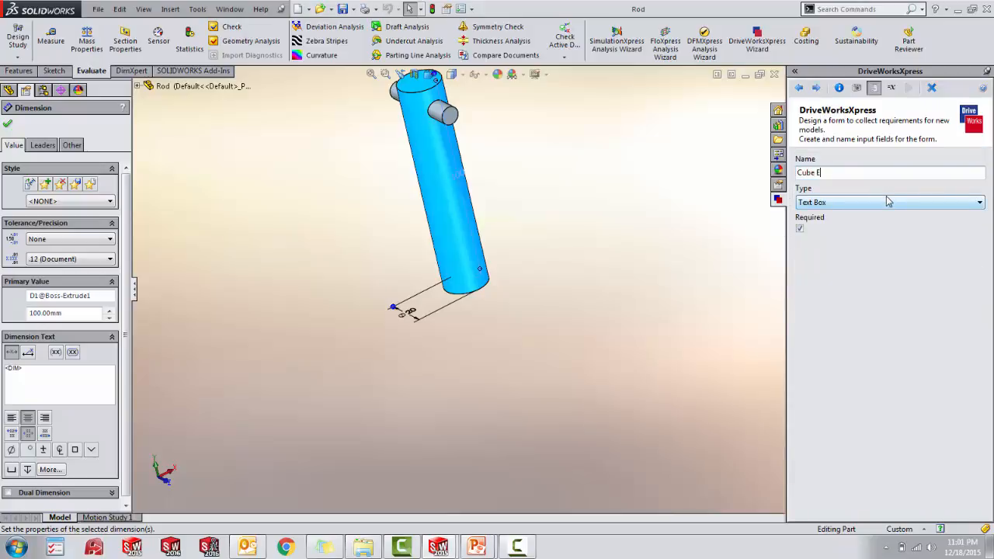
{"action": "type", "text": "xtrude Cut"}
{"action": "left_click", "coordinate": [886, 202]}
{"action": "left_click", "coordinate": [865, 244]}
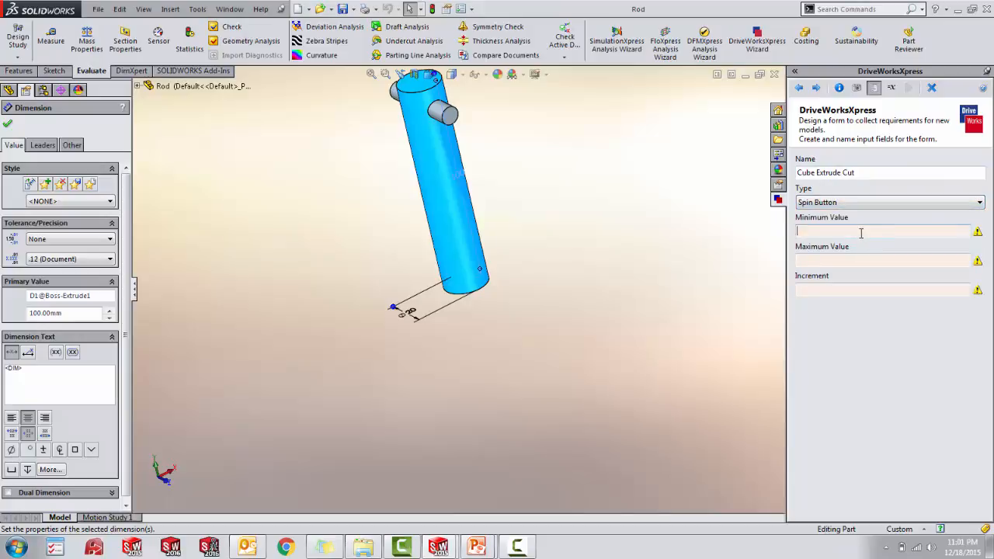
- Give the Cube Extrude Cut input a minimum of 15, a maximum of 25 and an increment of 1, and save it to the form
{"action": "left_click", "coordinate": [861, 232]}
{"action": "type", "text": "15"}
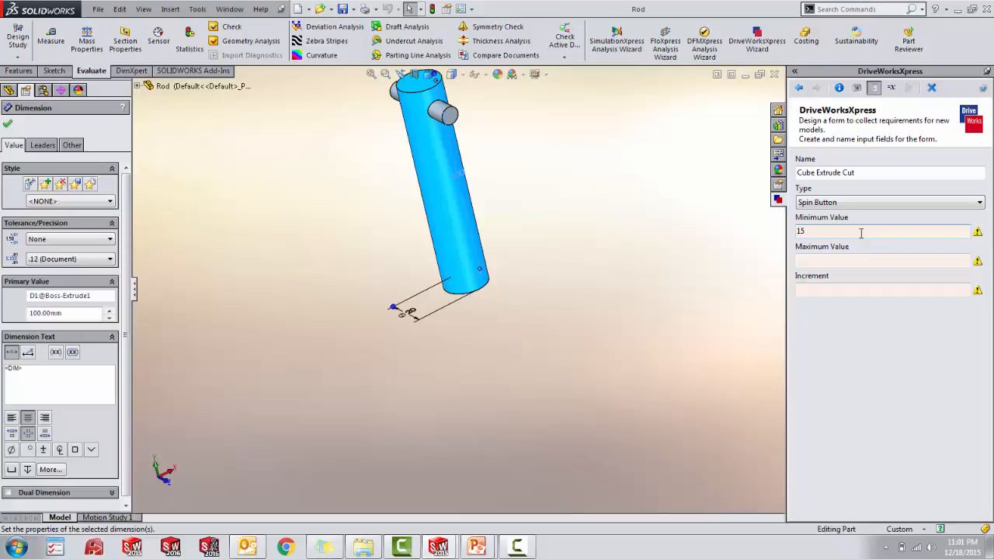
{"action": "left_click", "coordinate": [945, 263]}
{"action": "type", "text": "25"}
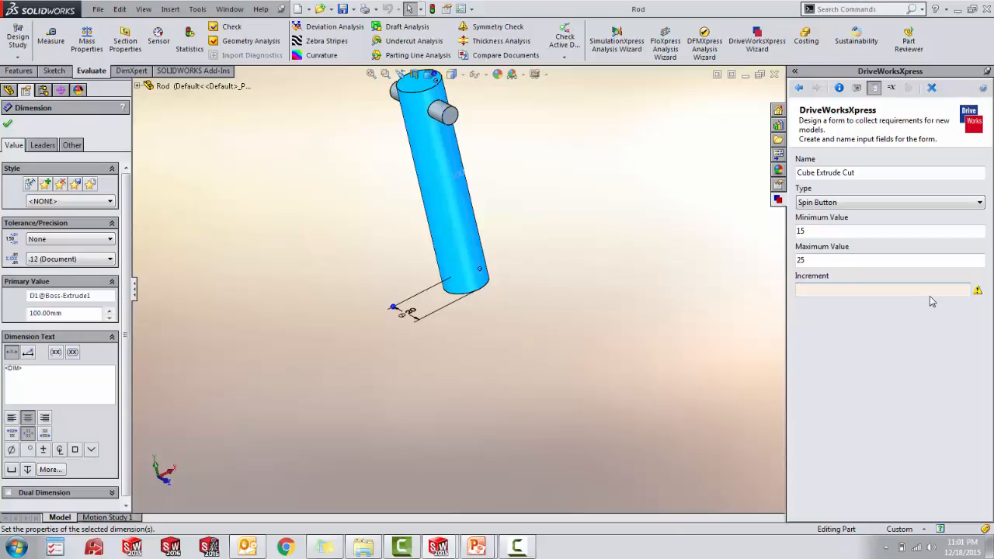
{"action": "type", "text": "1"}
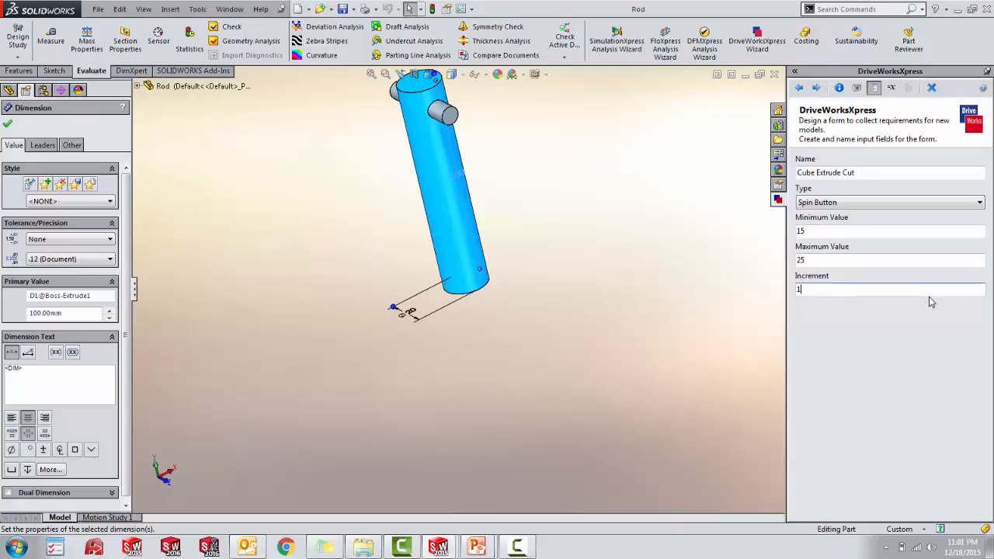
{"action": "left_click", "coordinate": [816, 89]}
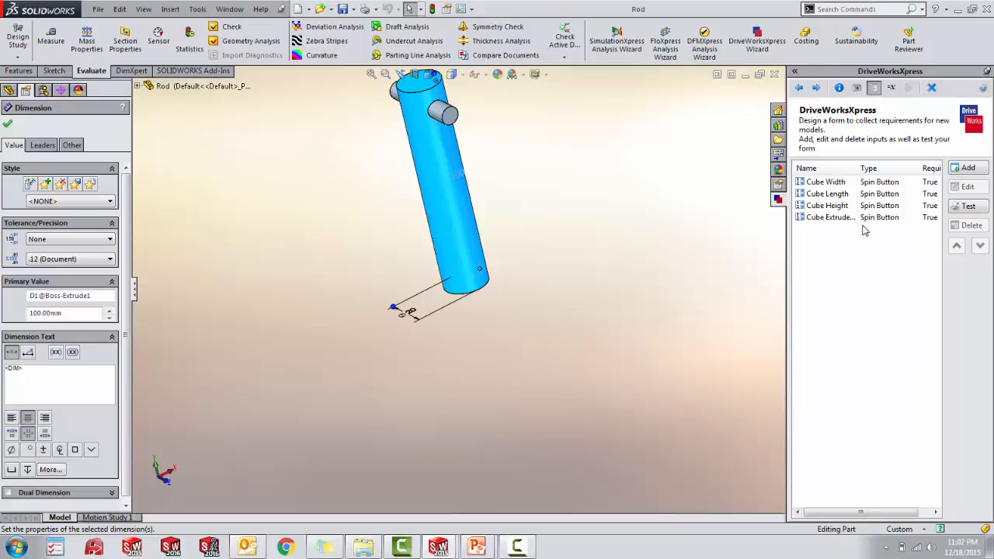
- Add a form input named Rod Diameter and make it a Spin Button
{"action": "left_click", "coordinate": [966, 170]}
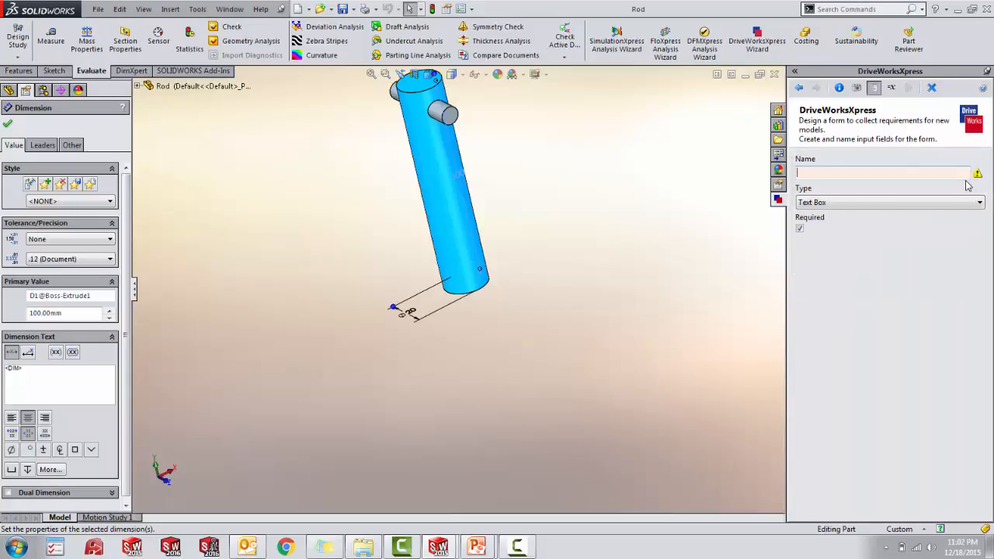
{"action": "type", "text": "Rod "}
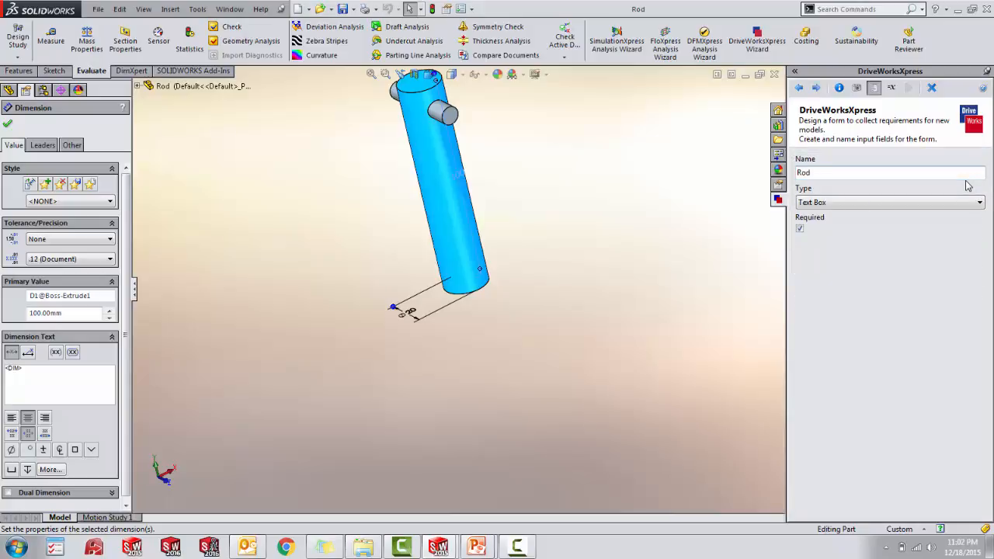
{"action": "type", "text": "Diameter"}
{"action": "left_click", "coordinate": [899, 204]}
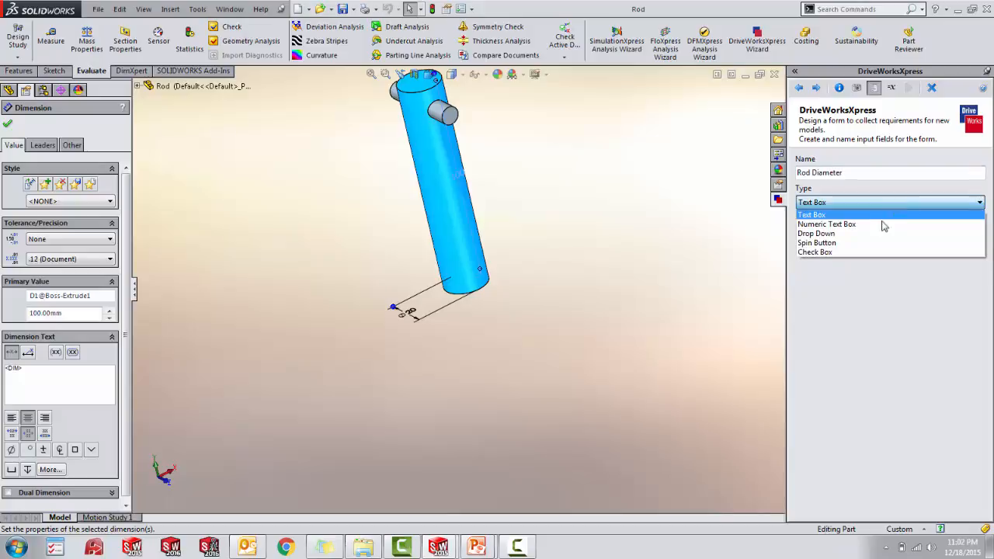
{"action": "left_click", "coordinate": [881, 244]}
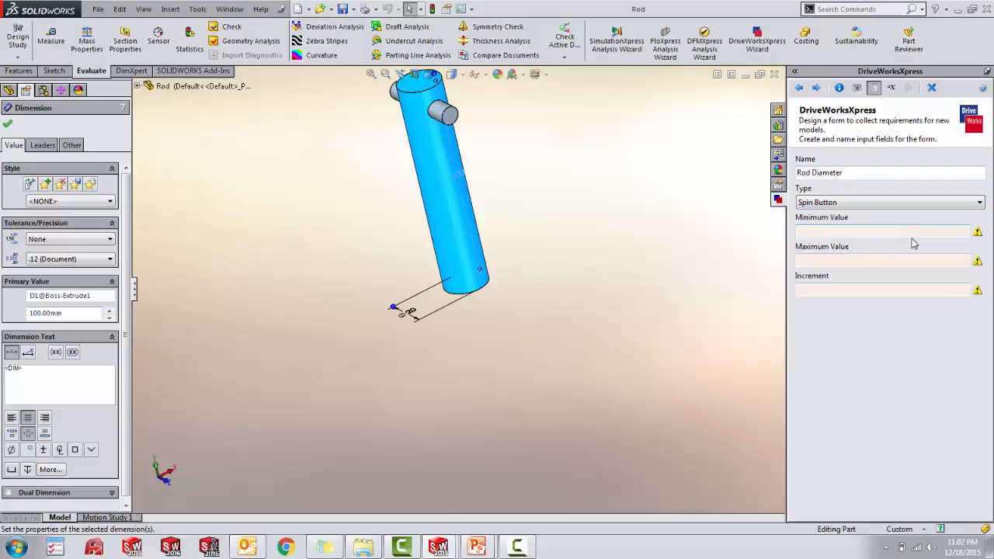
- Give the Rod Diameter input a minimum of 15, a maximum of 25 and an increment of 1, and save it to the form
{"action": "type", "text": "15"}
{"action": "left_click", "coordinate": [871, 261]}
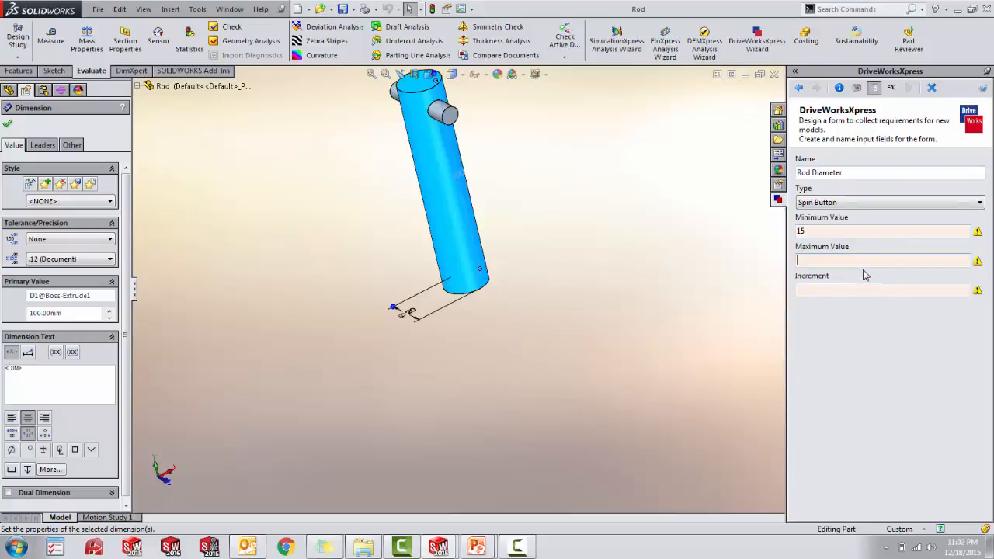
{"action": "type", "text": "25"}
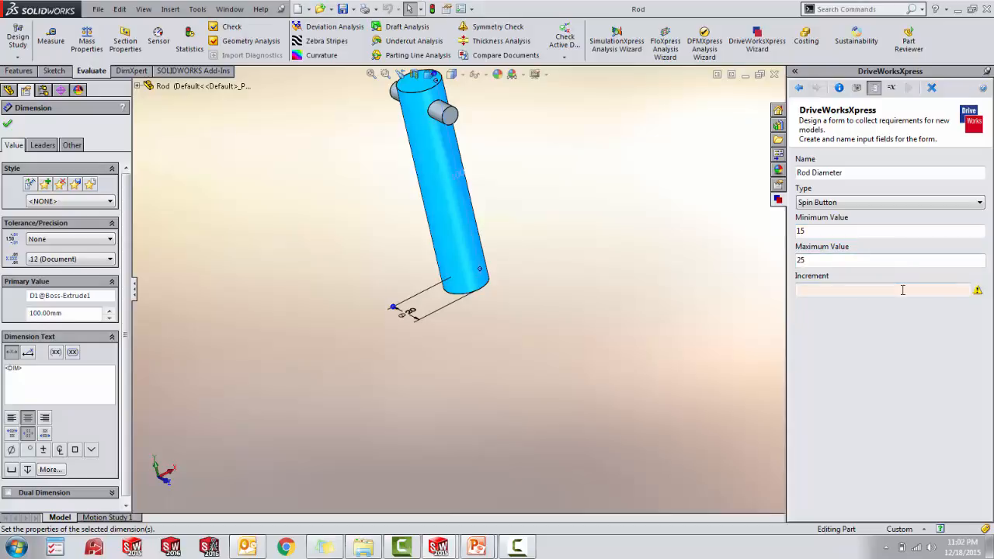
{"action": "left_click", "coordinate": [904, 290]}
{"action": "type", "text": "1"}
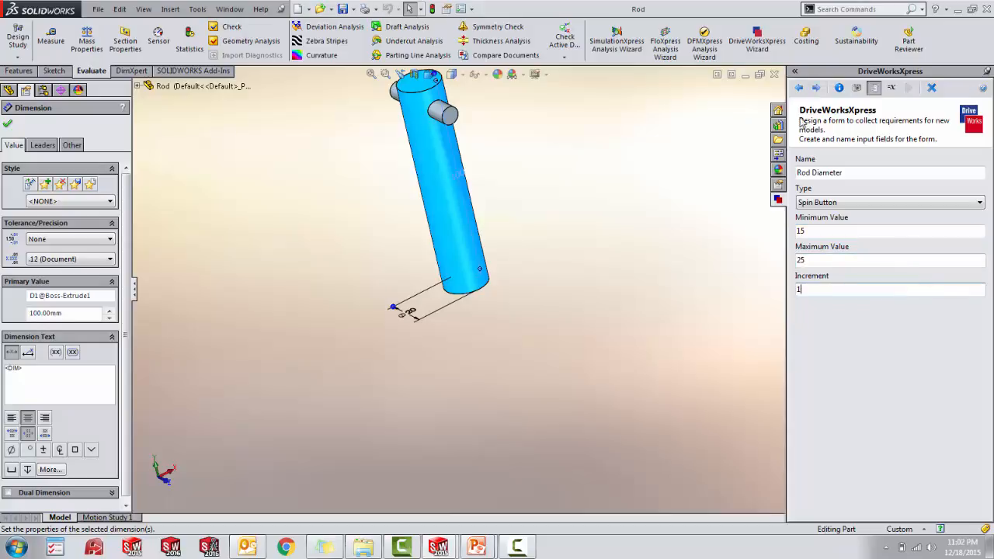
{"action": "left_click", "coordinate": [817, 90]}
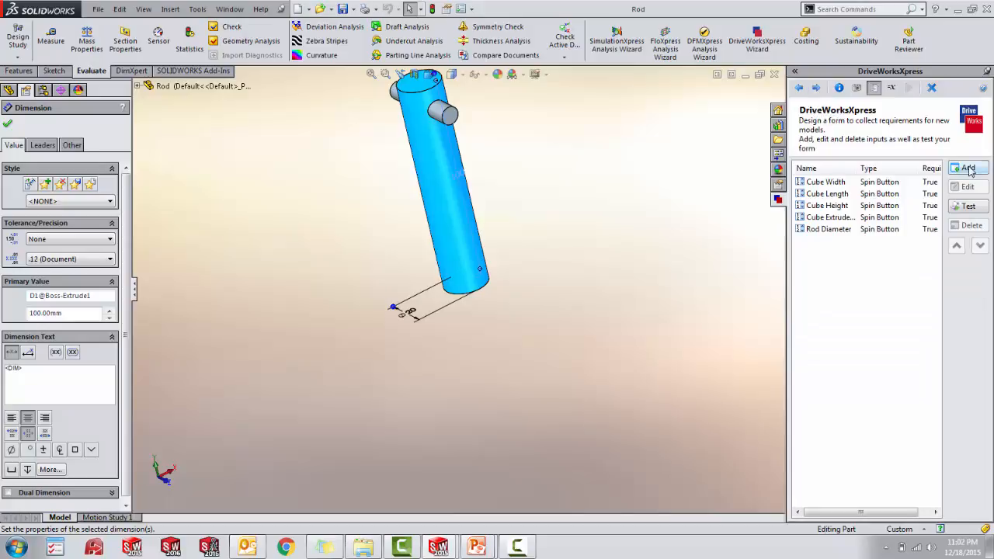
- Add a form input named Rod Height and make it a Spin Button
{"action": "left_click", "coordinate": [970, 168]}
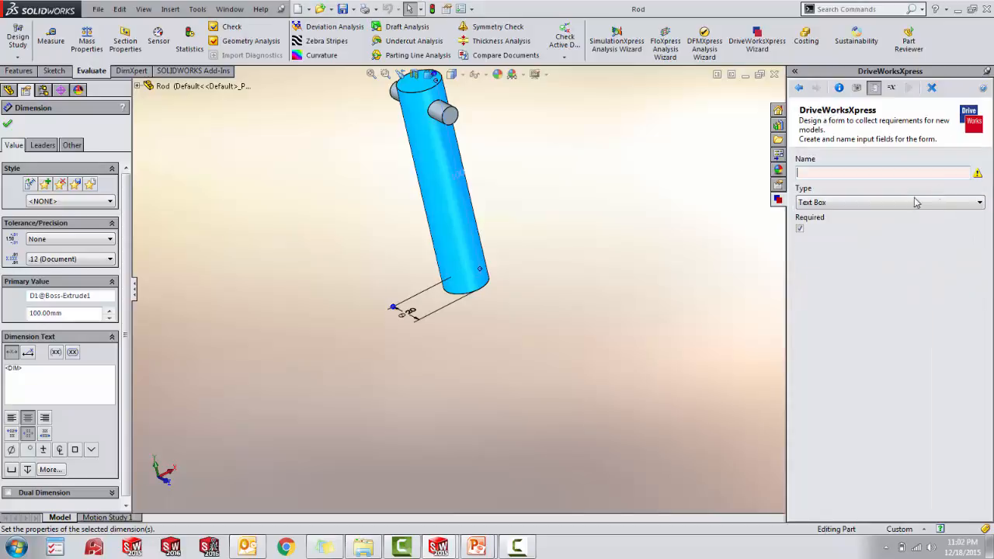
{"action": "left_click", "coordinate": [876, 175]}
{"action": "type", "text": "Rod "}
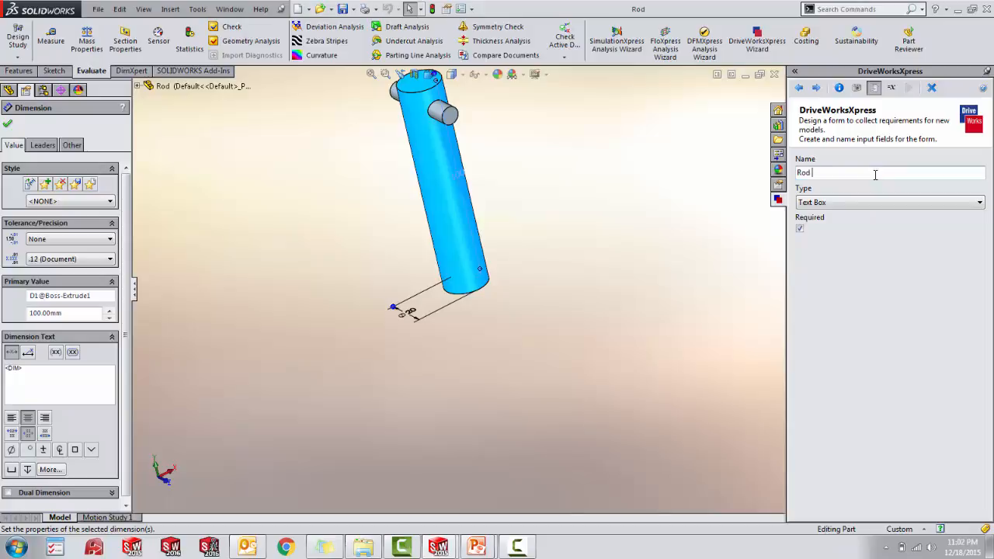
{"action": "type", "text": "Height"}
{"action": "left_click", "coordinate": [959, 202]}
{"action": "left_click", "coordinate": [930, 243]}
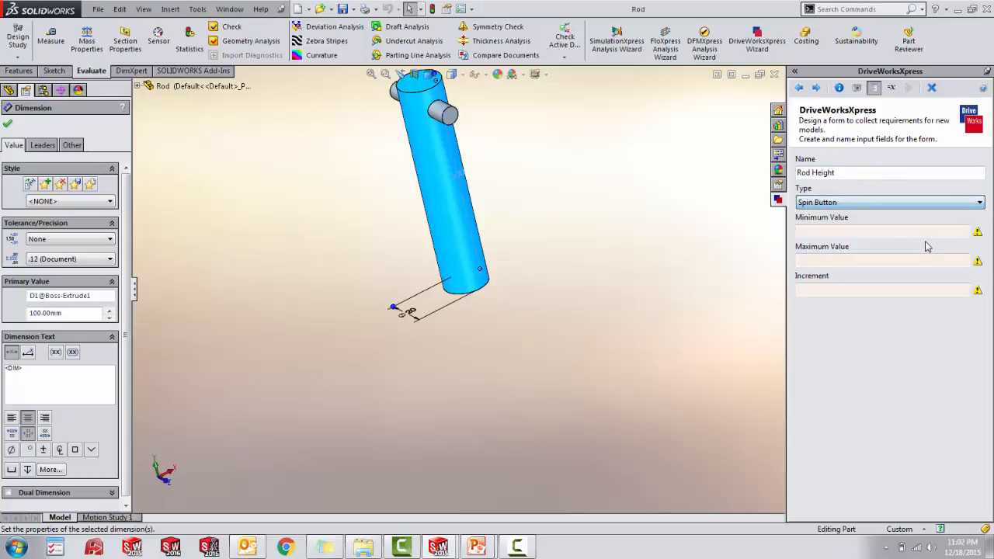
- Give the Rod Height input a minimum of 80, a maximum of 160 and an increment of 10, and save it to the form
{"action": "left_click", "coordinate": [891, 232]}
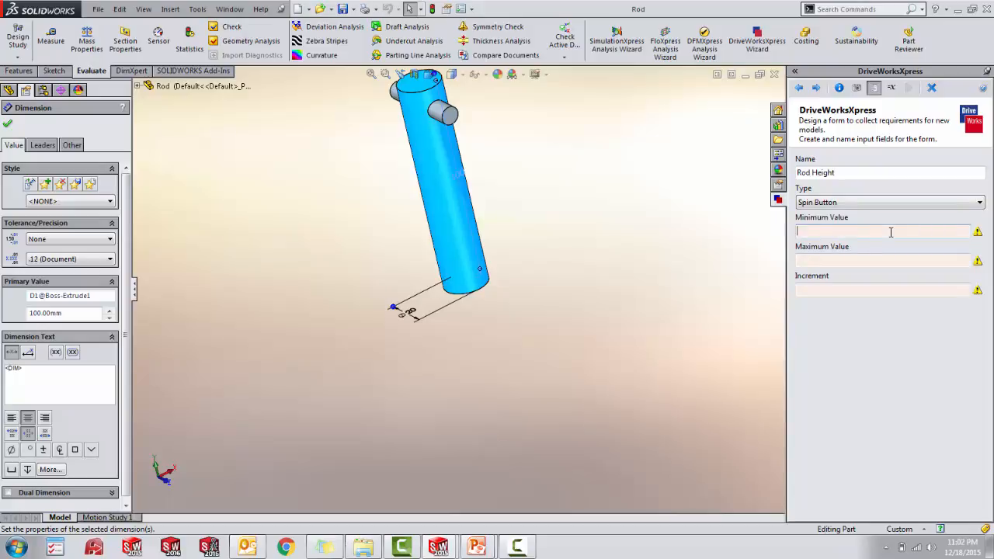
{"action": "type", "text": "80"}
{"action": "left_click", "coordinate": [852, 265]}
{"action": "type", "text": "160"}
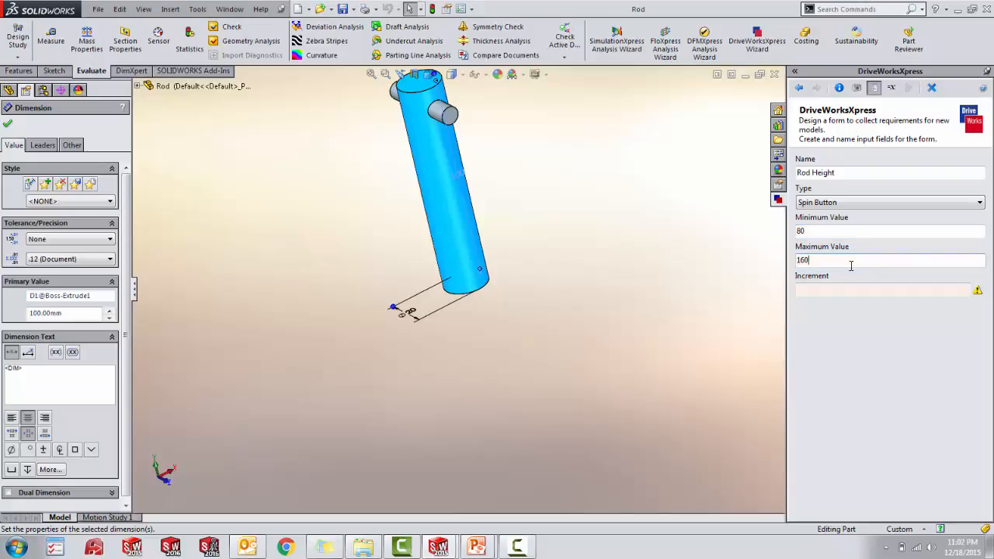
{"action": "left_click", "coordinate": [849, 291]}
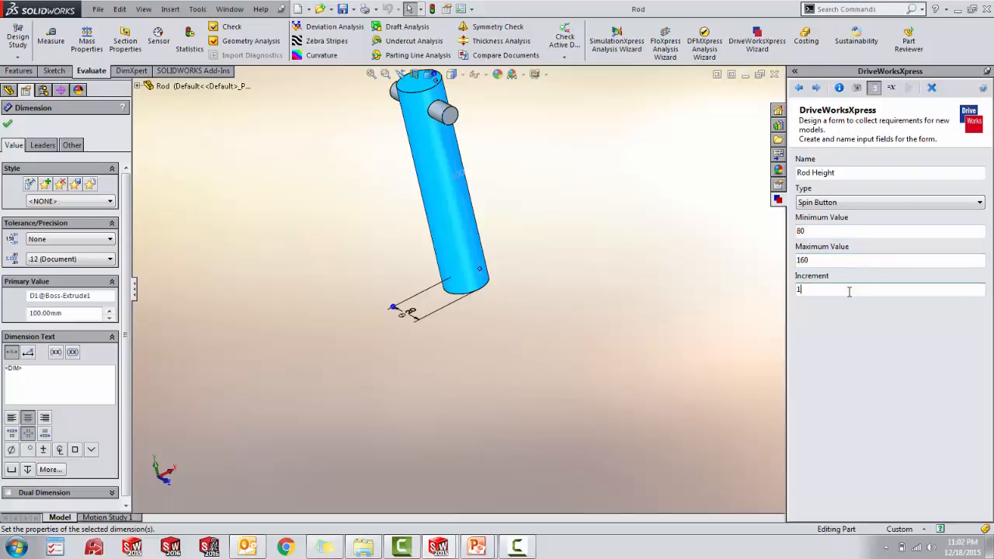
{"action": "type", "text": "10"}
{"action": "left_click", "coordinate": [816, 88]}
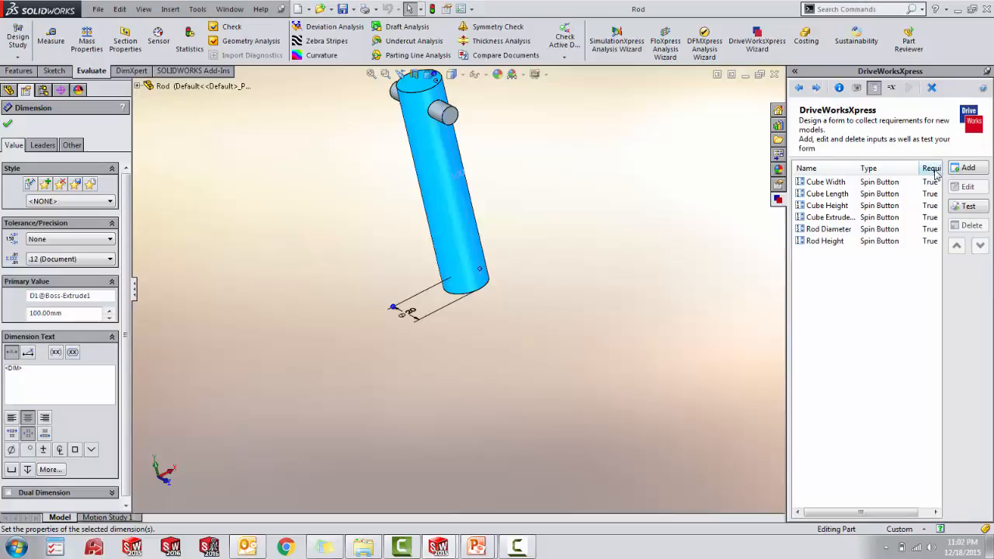
- Add a required Text Box input named Rod Name to the form, dismissing the Windows color scheme prompt
{"action": "left_click", "coordinate": [817, 89]}
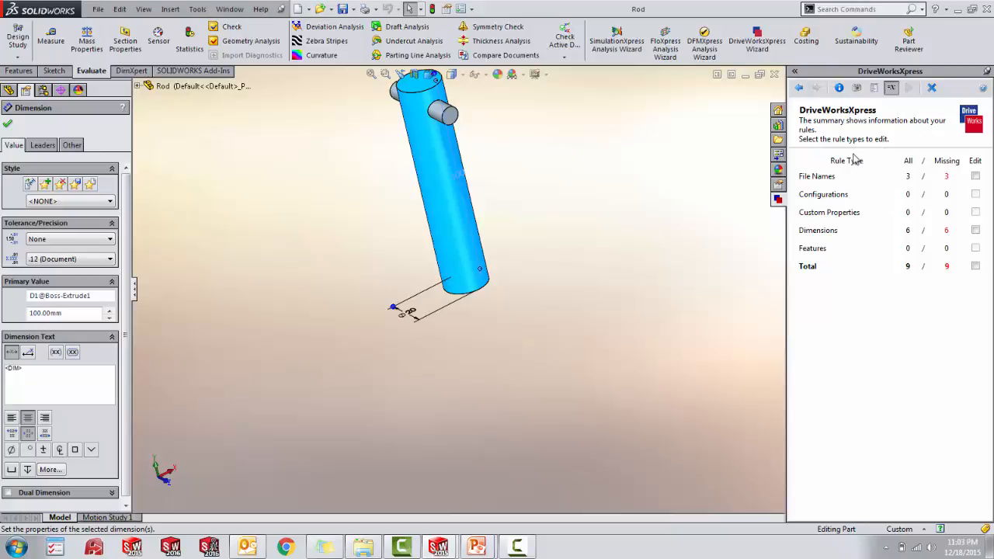
{"action": "left_click", "coordinate": [798, 89]}
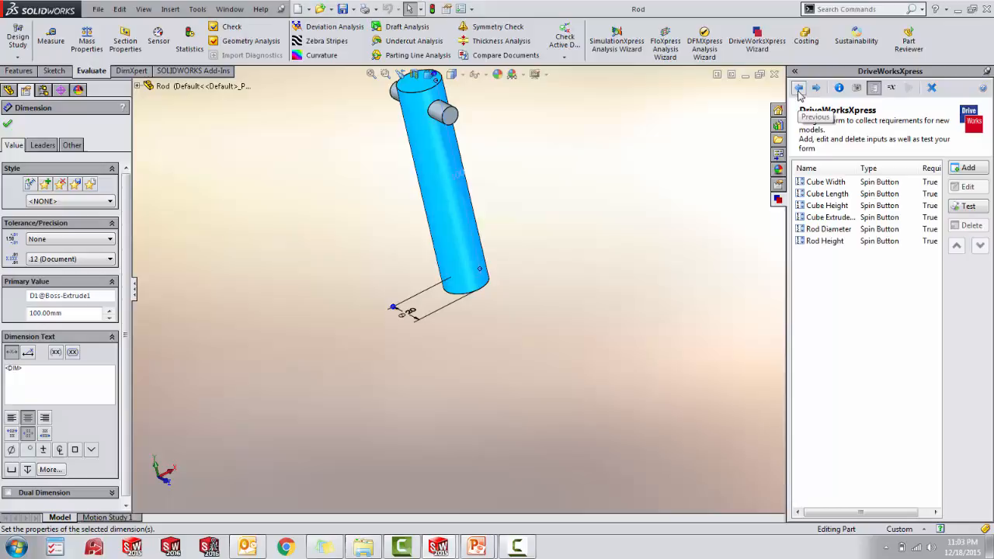
{"action": "left_click", "coordinate": [969, 169]}
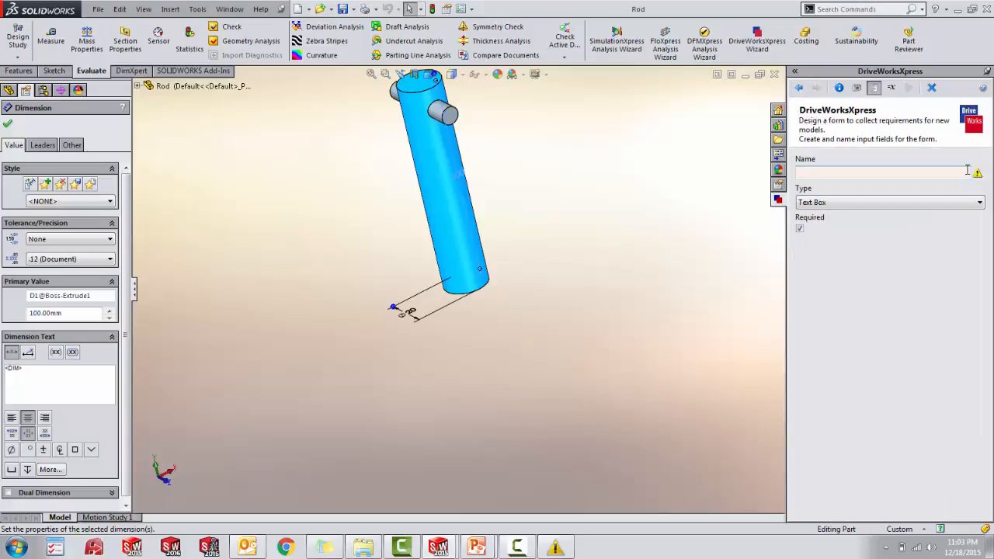
{"action": "left_click", "coordinate": [571, 551]}
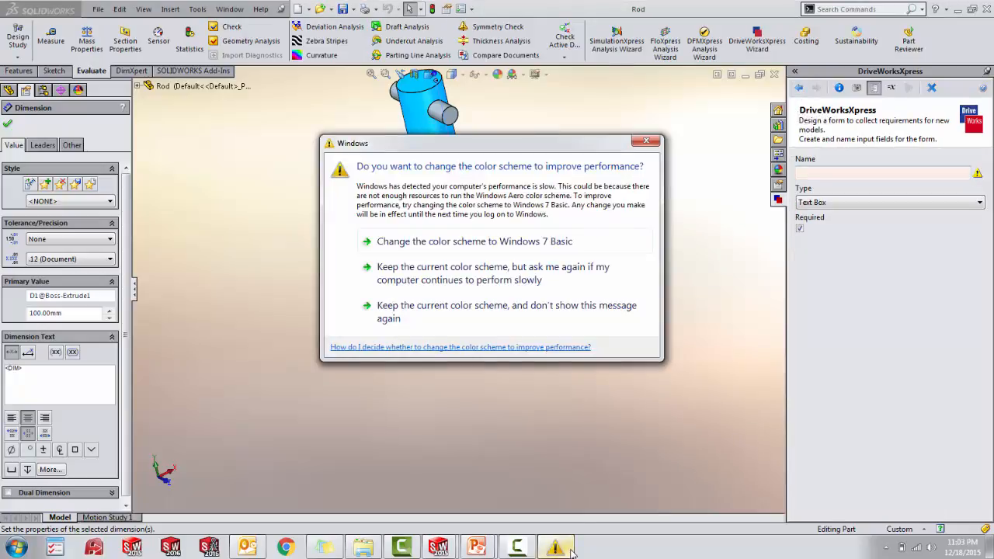
{"action": "left_click", "coordinate": [660, 136]}
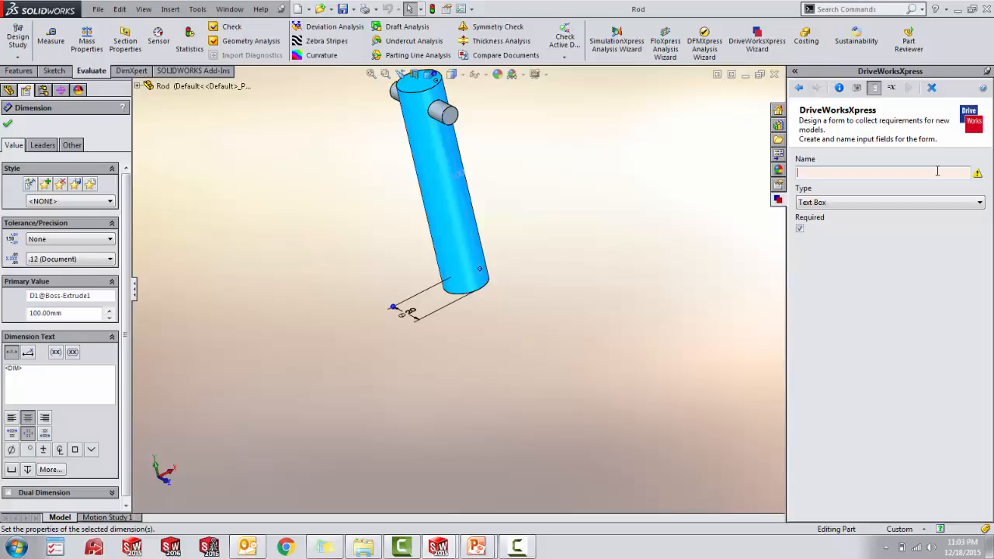
{"action": "type", "text": "Rod"}
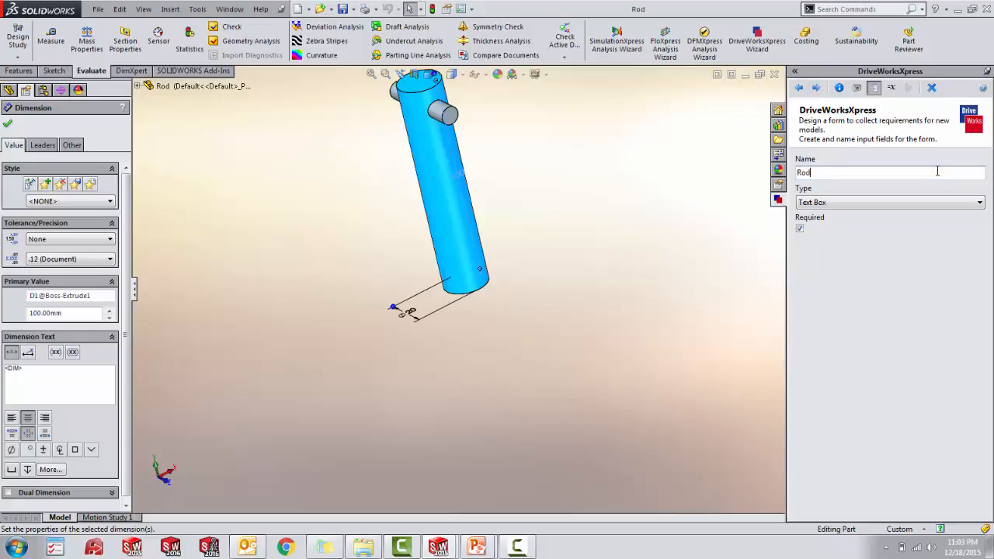
{"action": "type", "text": " Name"}
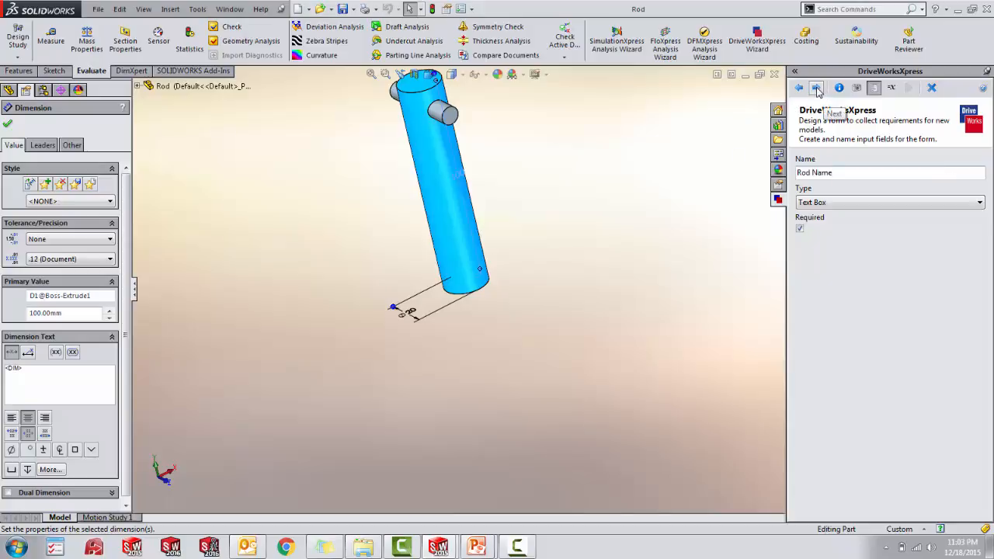
{"action": "left_click", "coordinate": [816, 88]}
- Add a required Text Box input named Cube Name to the form
{"action": "left_click", "coordinate": [963, 168]}
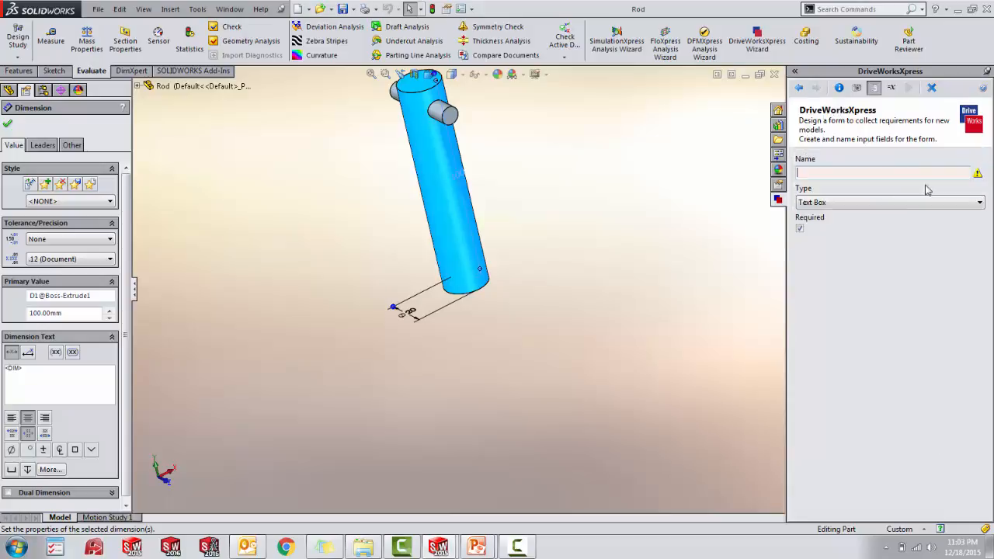
{"action": "type", "text": "Cub"}
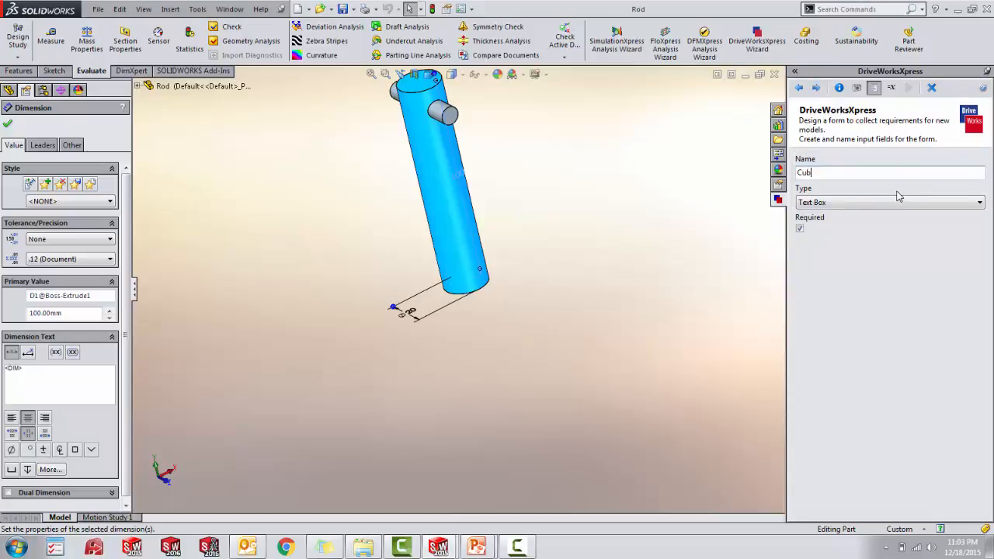
{"action": "type", "text": "e Name"}
{"action": "left_click", "coordinate": [818, 91]}
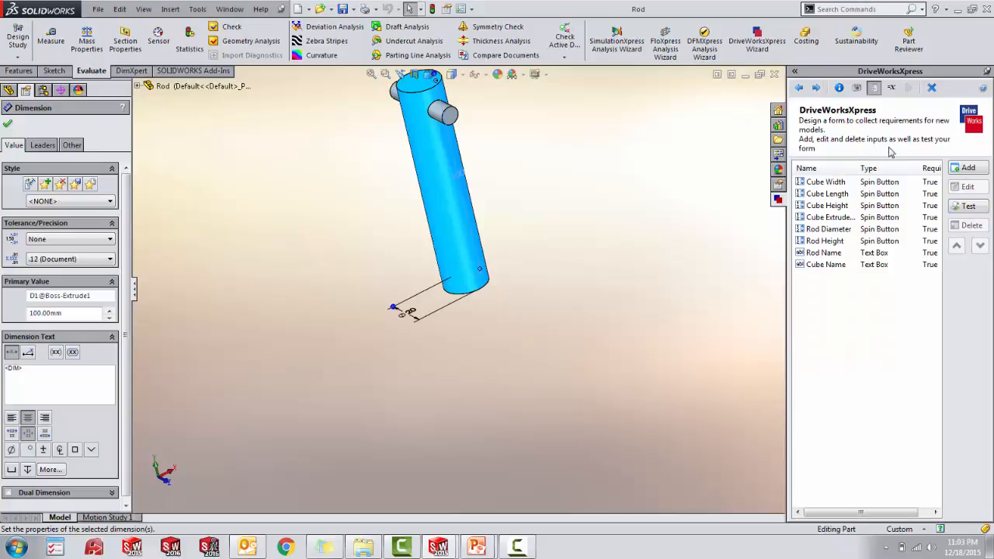
- Add a required Text Box input named Assembly name to the form
{"action": "left_click", "coordinate": [967, 168]}
{"action": "type", "text": "As"}
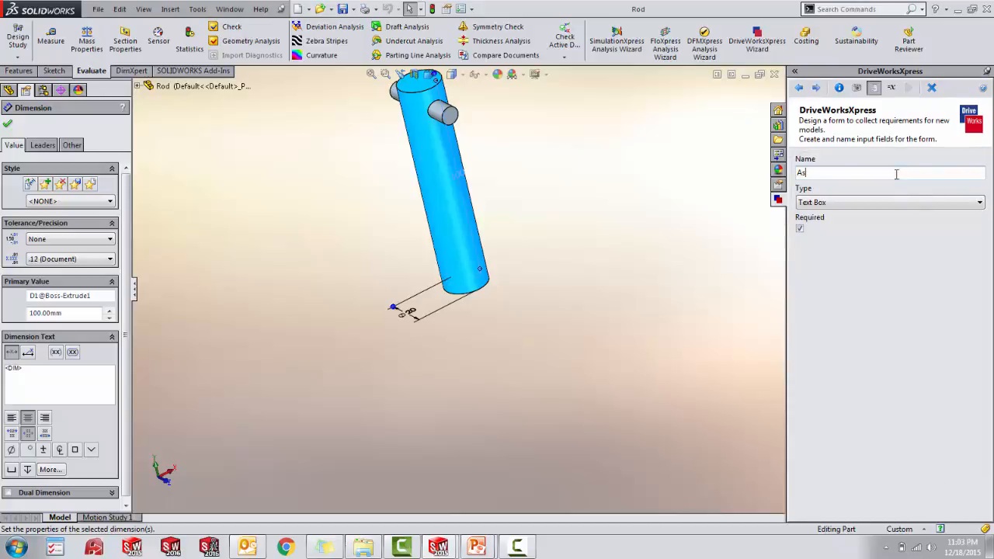
{"action": "type", "text": "sembly"}
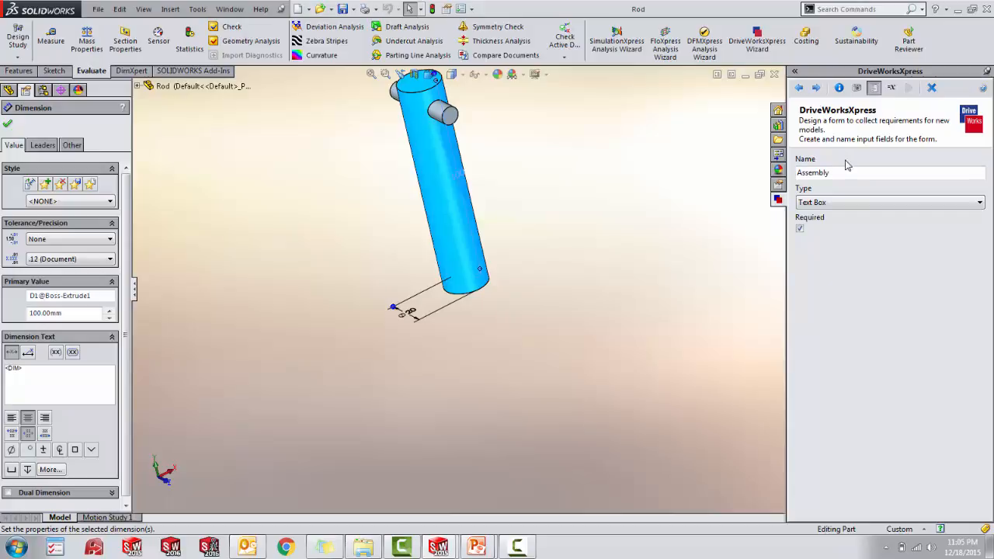
{"action": "type", "text": "name"}
{"action": "left_click", "coordinate": [816, 87]}
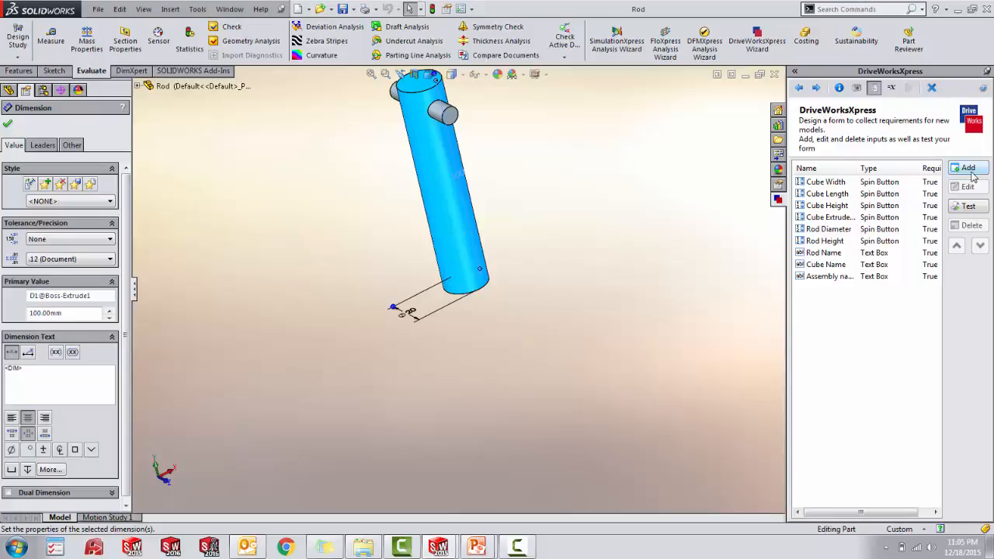
- Select all rule types for editing in the rules summary and bring up the list of missing rules
{"action": "left_click", "coordinate": [825, 91]}
{"action": "left_click", "coordinate": [976, 266]}
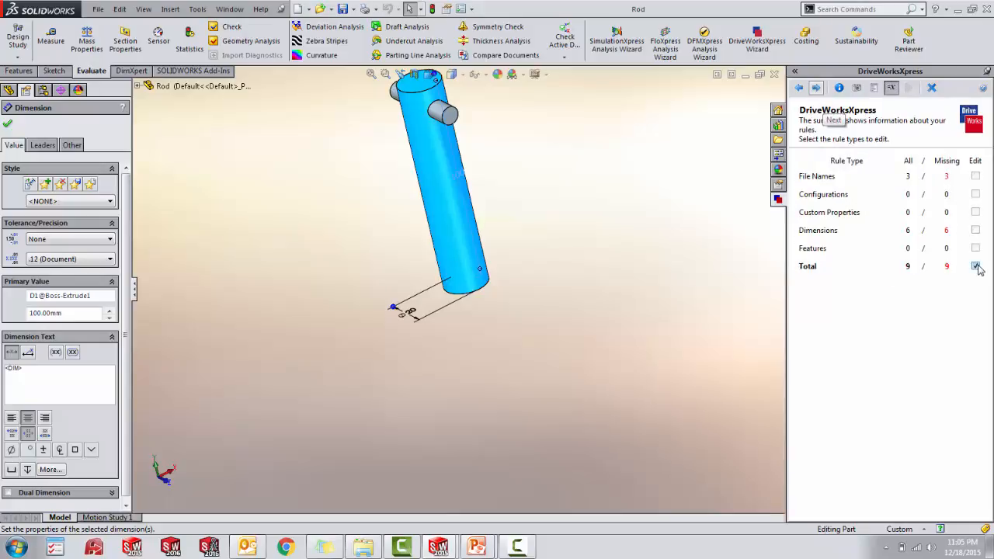
{"action": "left_click", "coordinate": [816, 89]}
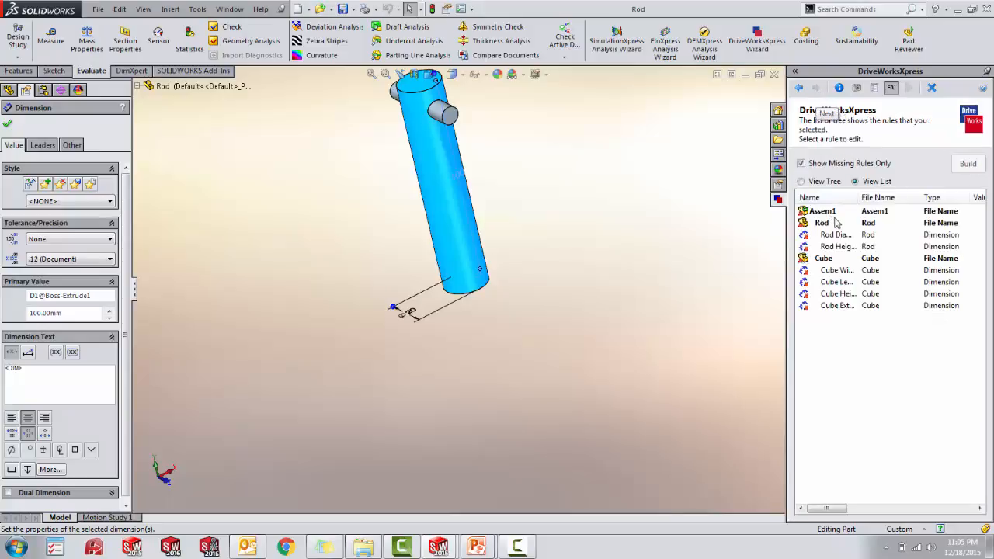
- Build the file name rule for Assem1 from the Assemblyname input
{"action": "left_click", "coordinate": [842, 214]}
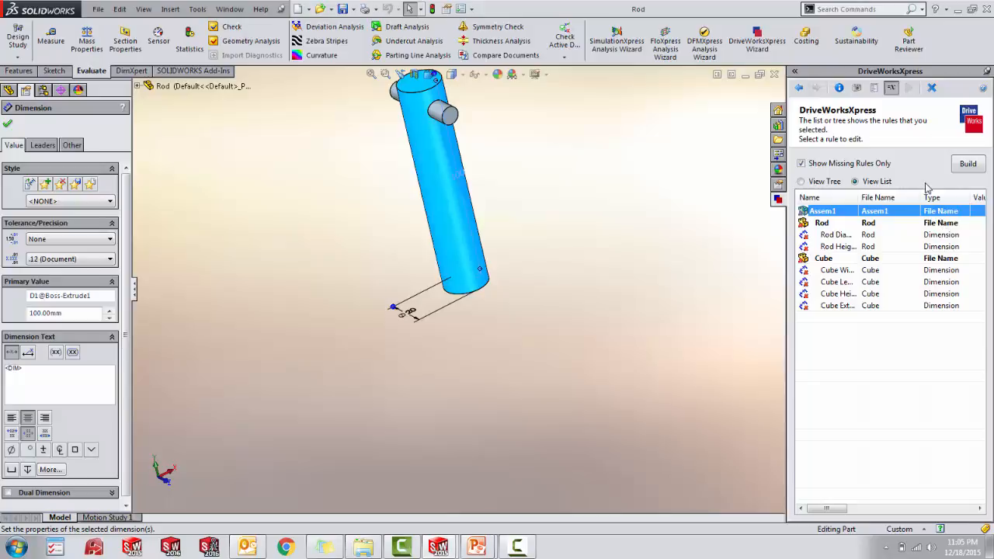
{"action": "left_click", "coordinate": [966, 166]}
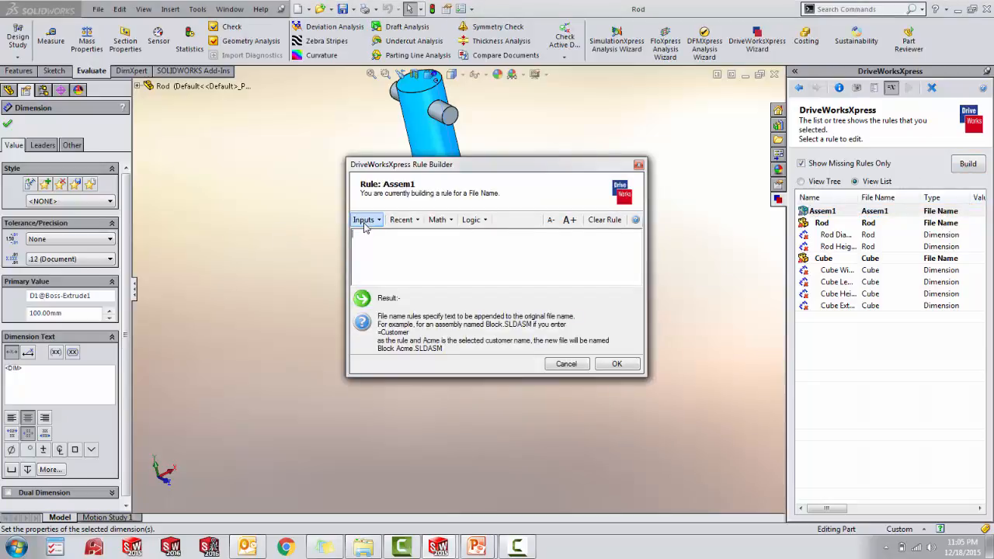
{"action": "left_click", "coordinate": [364, 222]}
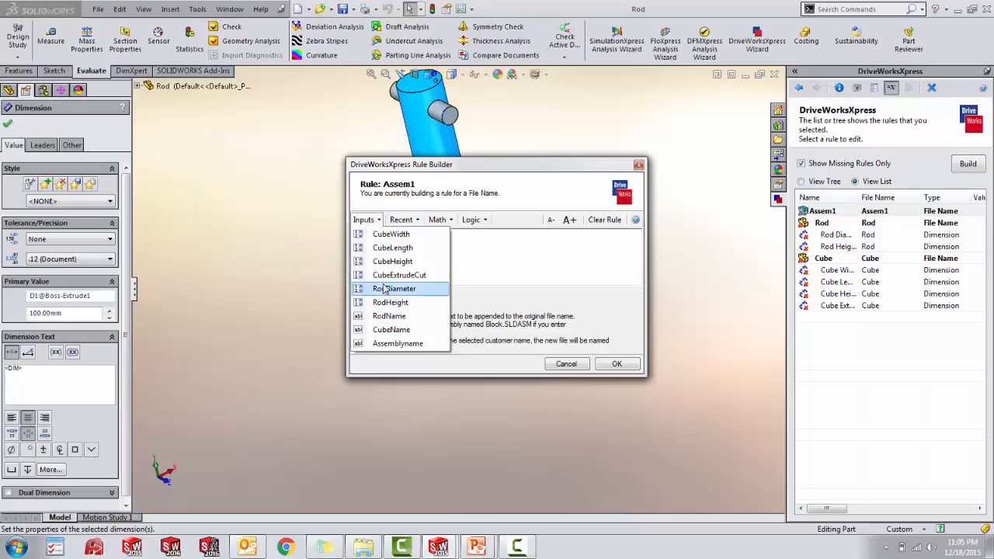
{"action": "left_click", "coordinate": [394, 346]}
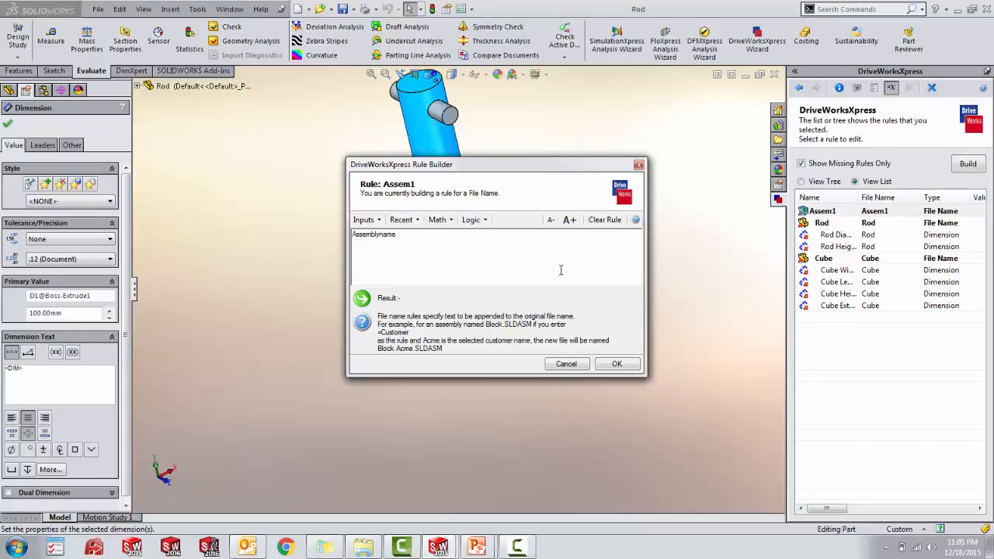
{"action": "left_click", "coordinate": [472, 221]}
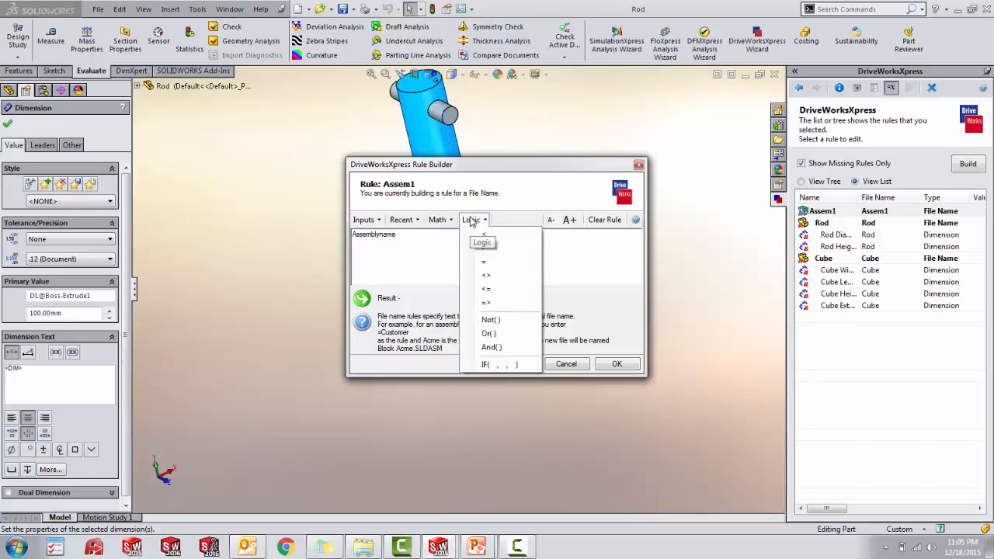
{"action": "left_click", "coordinate": [443, 236]}
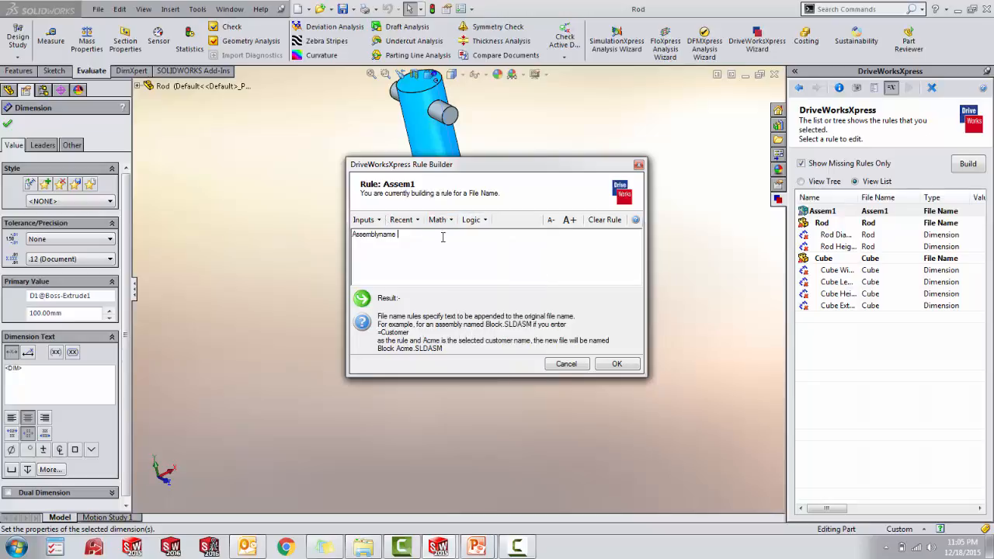
{"action": "left_click", "coordinate": [617, 365]}
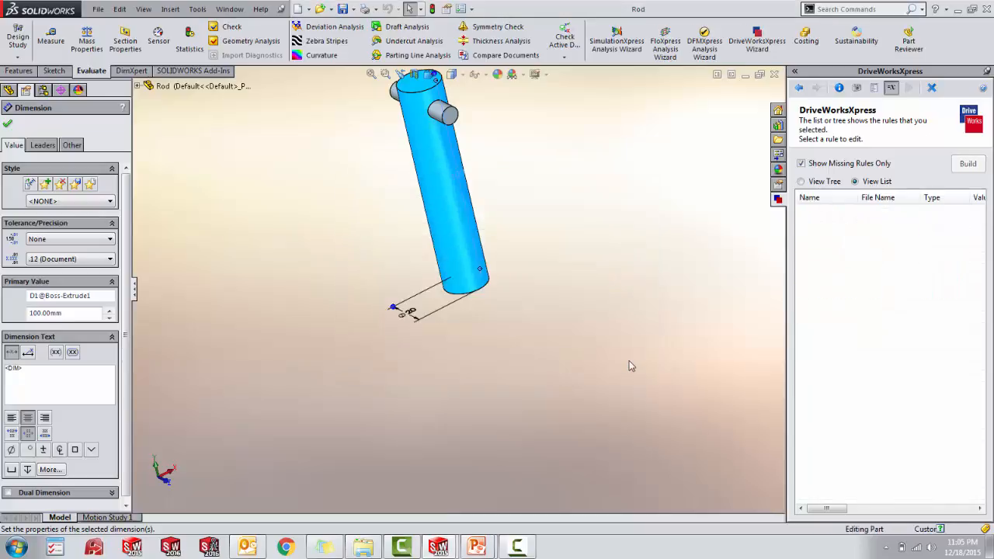
- Build the file name rule for the Rod part from the RodName input
{"action": "left_click", "coordinate": [880, 214]}
{"action": "left_click", "coordinate": [969, 163]}
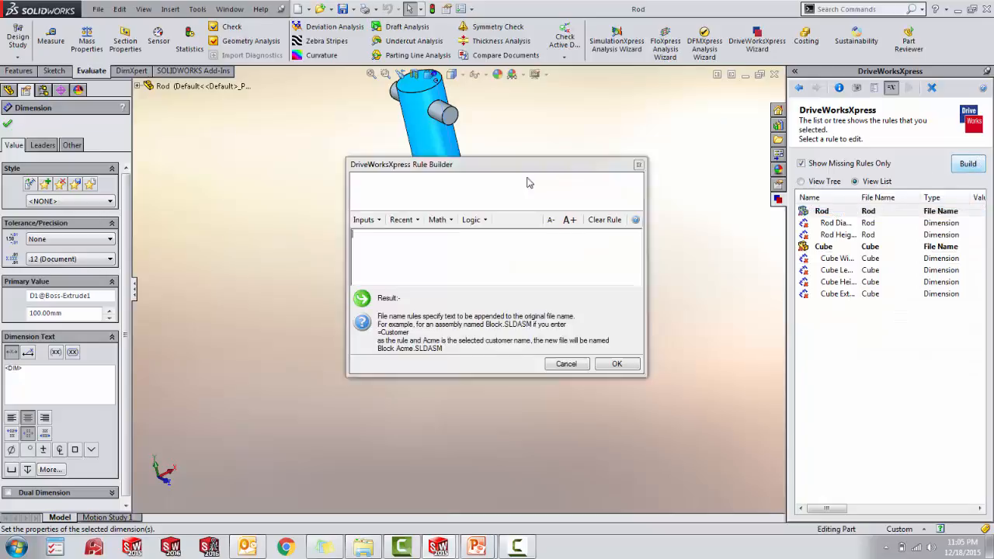
{"action": "left_click", "coordinate": [376, 221]}
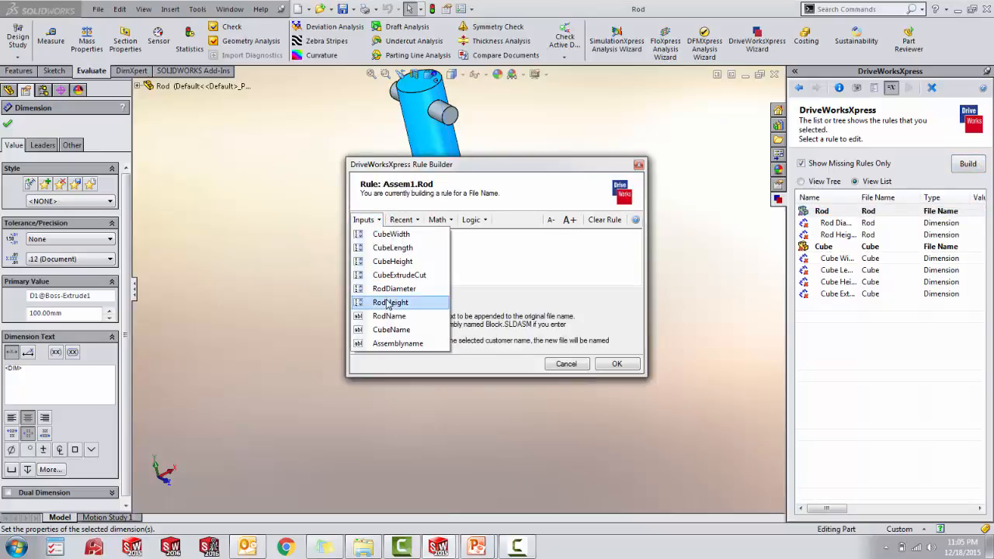
{"action": "left_click", "coordinate": [412, 316]}
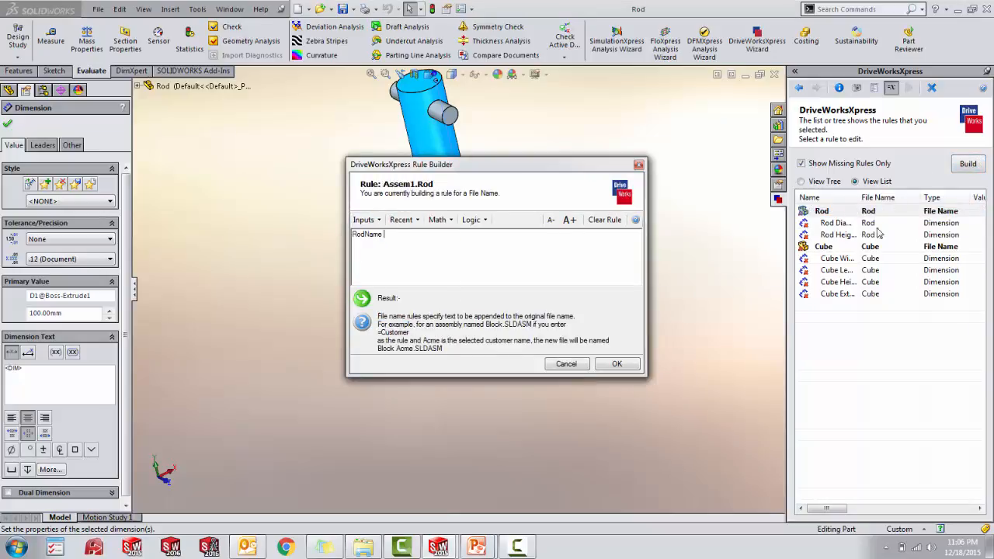
{"action": "left_click", "coordinate": [614, 365]}
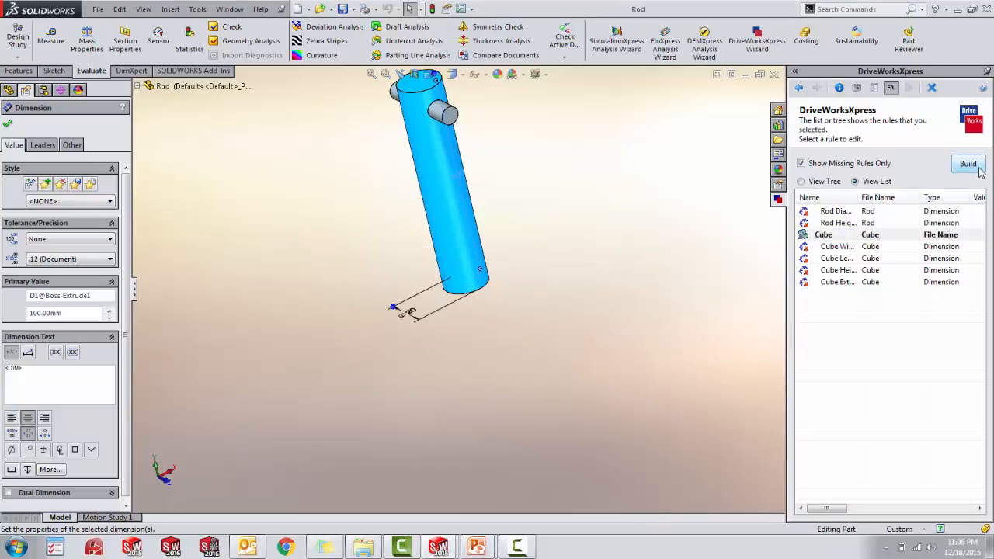
- Build the file name rule for the Cube part from the CubeName input
{"action": "left_click", "coordinate": [980, 170]}
{"action": "left_click", "coordinate": [366, 220]}
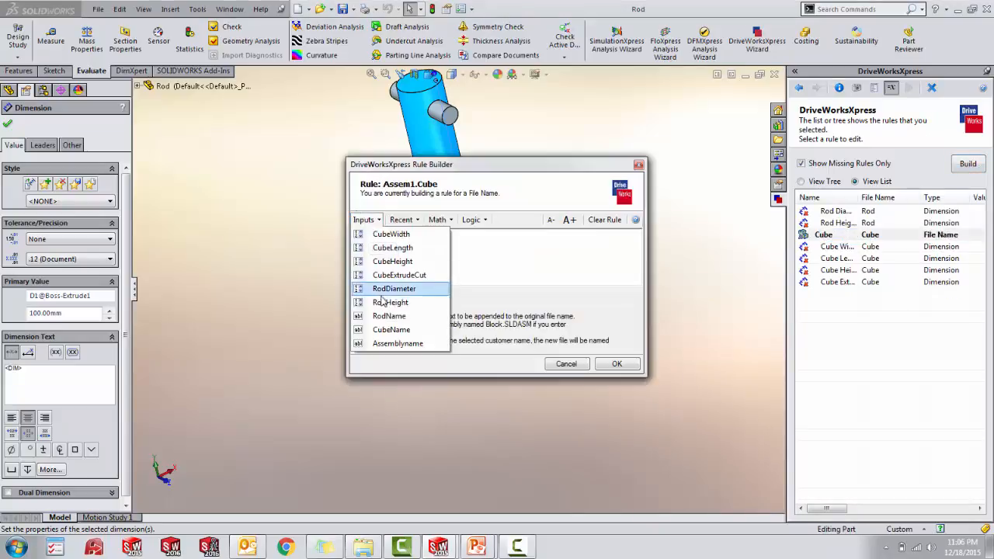
{"action": "left_click", "coordinate": [415, 329]}
{"action": "left_click", "coordinate": [615, 363]}
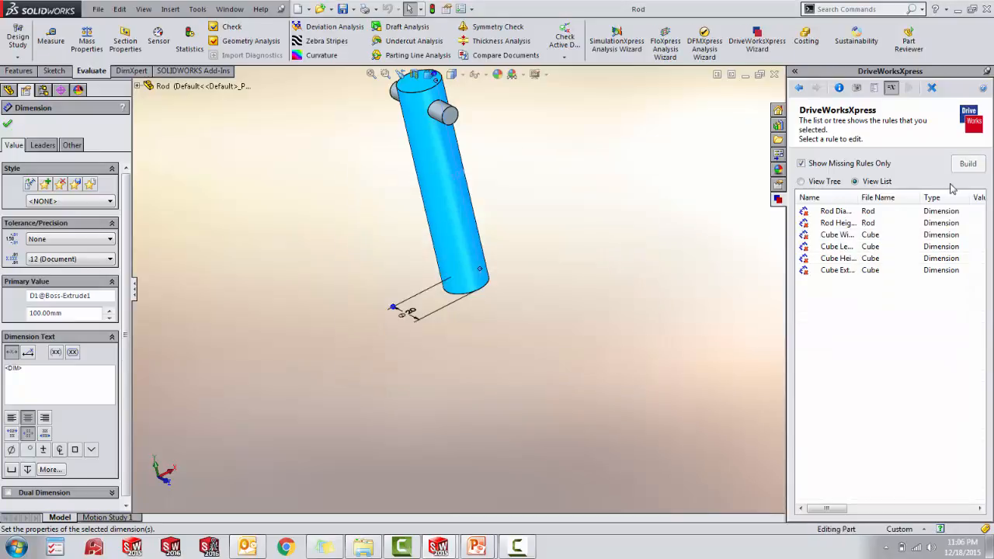
- Build the Rod Diameter dimension rule from the RodDiameter input
{"action": "left_click", "coordinate": [831, 211]}
{"action": "left_click", "coordinate": [967, 163]}
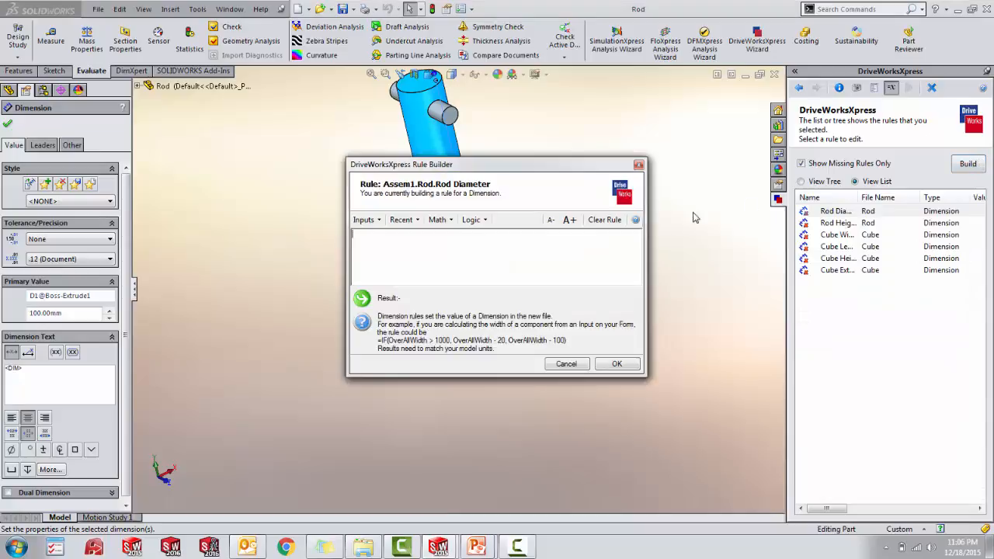
{"action": "left_click", "coordinate": [365, 220]}
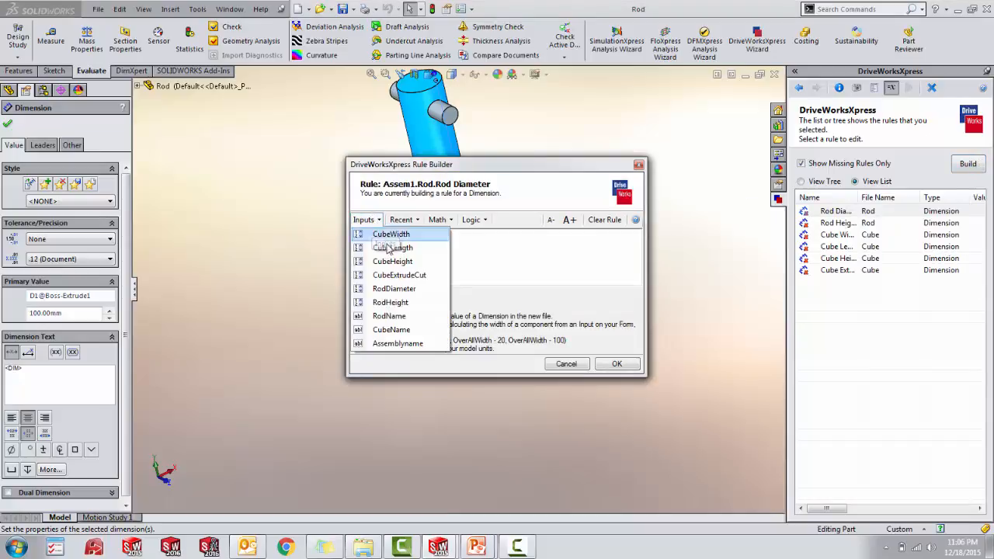
{"action": "left_click", "coordinate": [402, 289]}
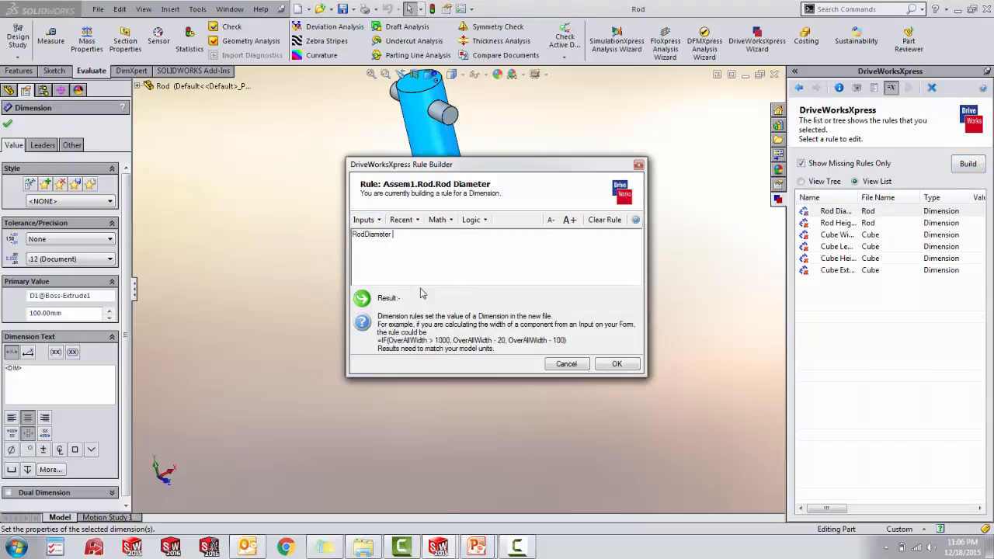
{"action": "left_click", "coordinate": [617, 363]}
- Build the Rod Height dimension rule from the RodHeight input
{"action": "left_click", "coordinate": [925, 215]}
{"action": "double_click", "coordinate": [925, 215]}
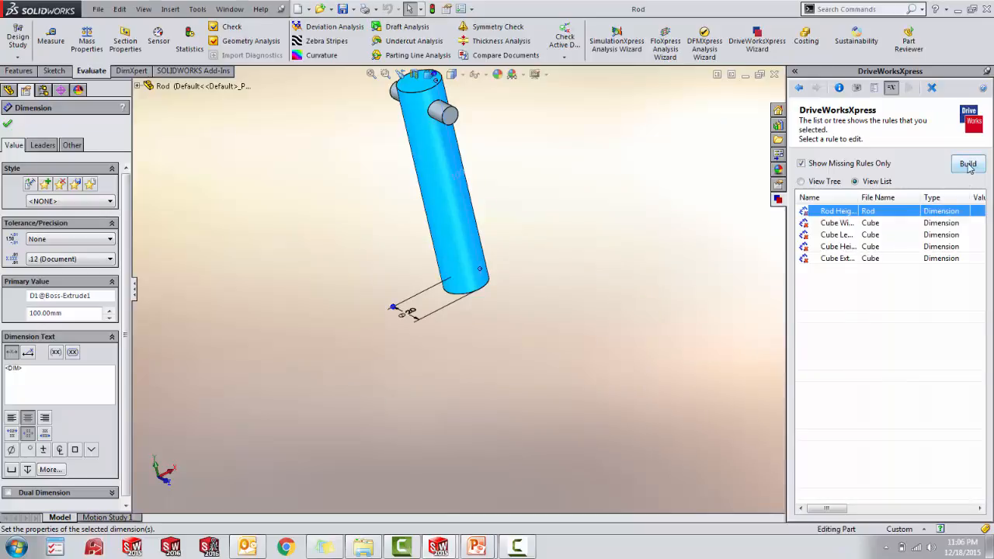
{"action": "left_click", "coordinate": [366, 220]}
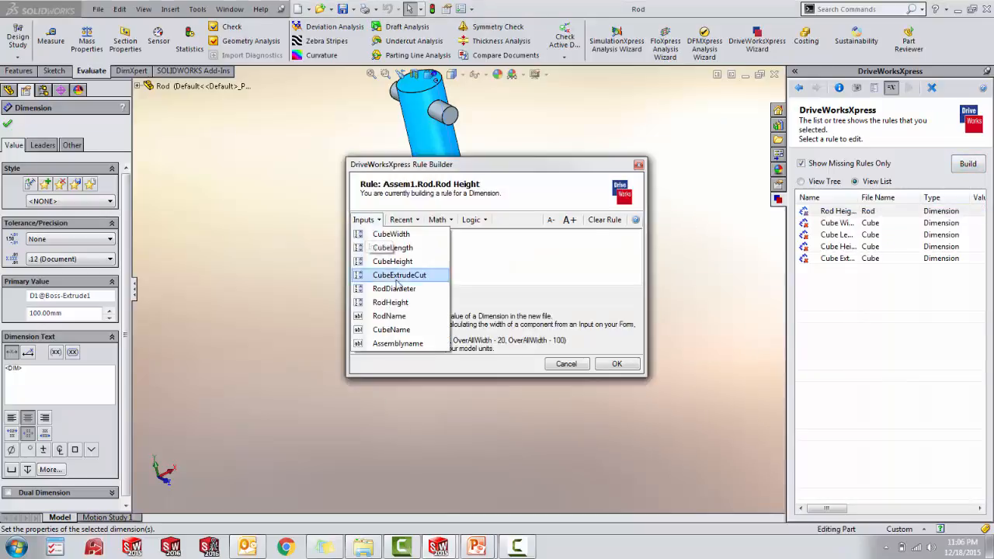
{"action": "left_click", "coordinate": [405, 306]}
{"action": "left_click", "coordinate": [614, 364]}
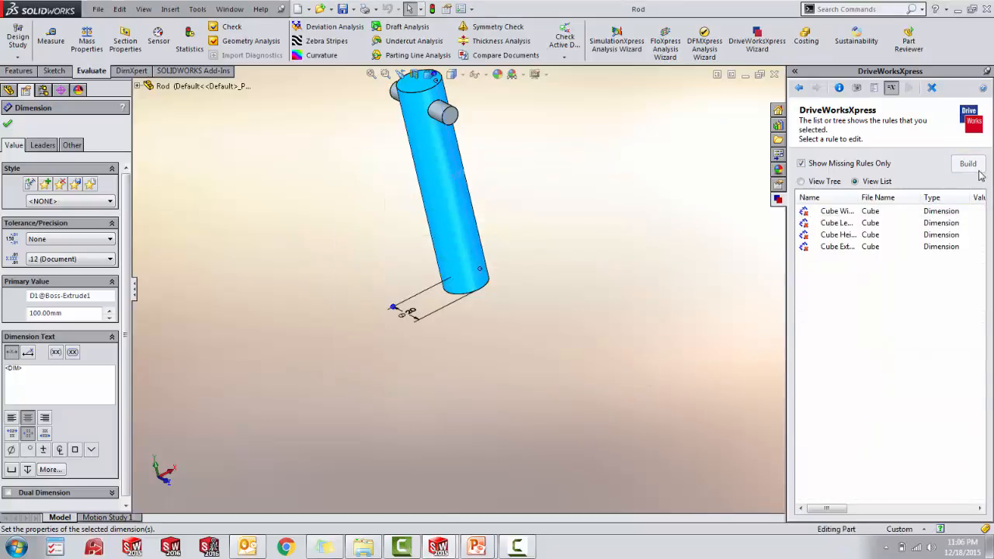
- Build the Cube Width dimension rule from the CubeWidth input
{"action": "left_click", "coordinate": [919, 214]}
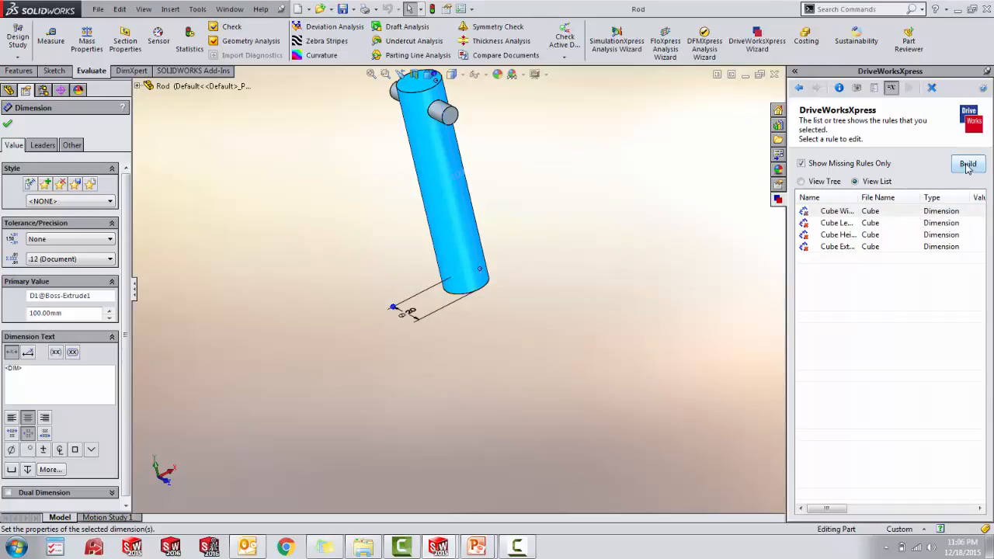
{"action": "left_click", "coordinate": [967, 164]}
{"action": "left_click", "coordinate": [381, 223]}
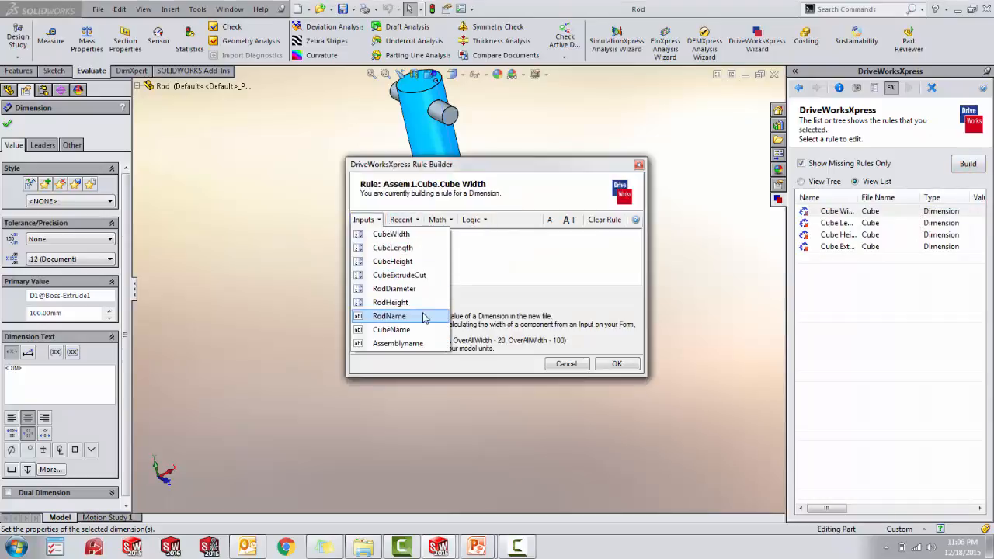
{"action": "left_click", "coordinate": [414, 243]}
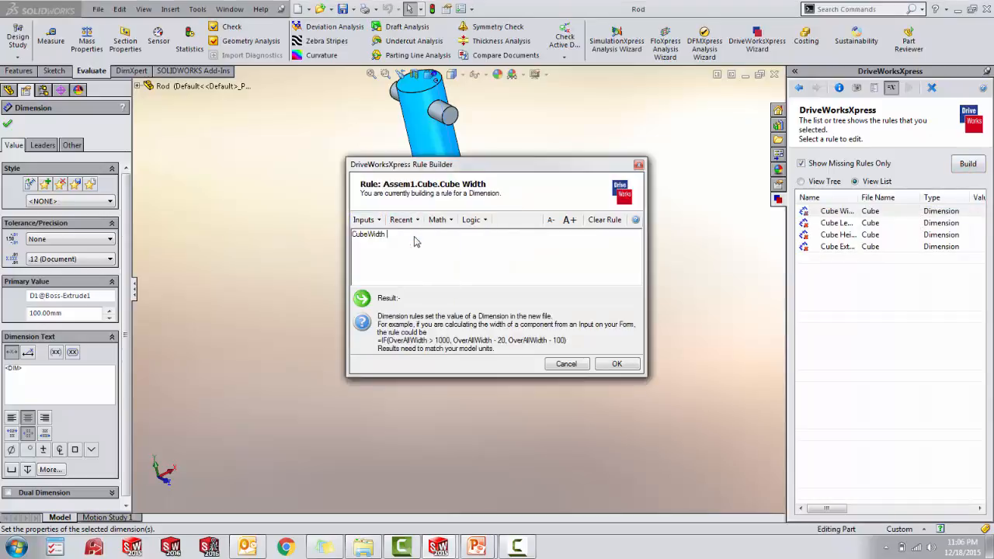
{"action": "left_click", "coordinate": [610, 364]}
- Build the Cube Length dimension rule from the CubeLength input
{"action": "left_click", "coordinate": [819, 211]}
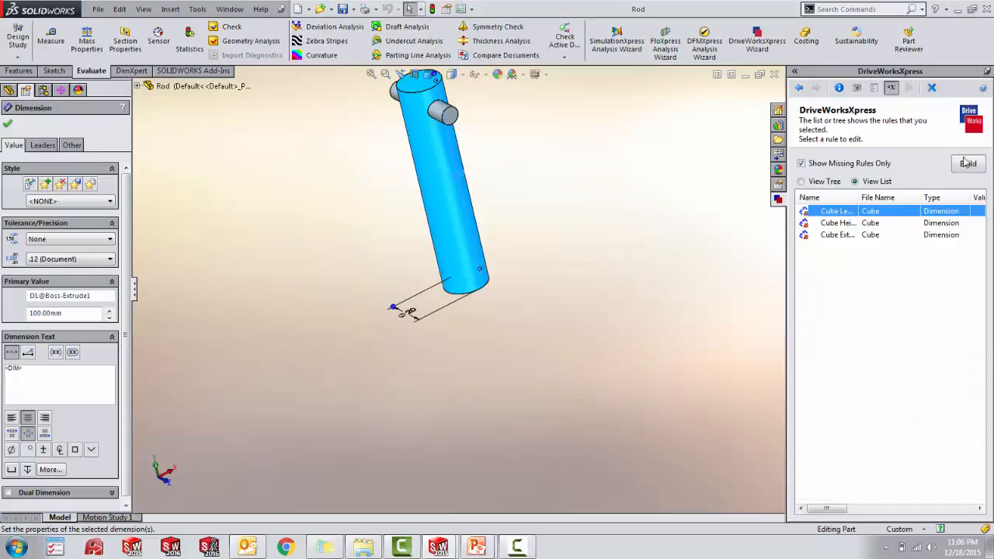
{"action": "left_click", "coordinate": [969, 164]}
{"action": "left_click", "coordinate": [364, 221]}
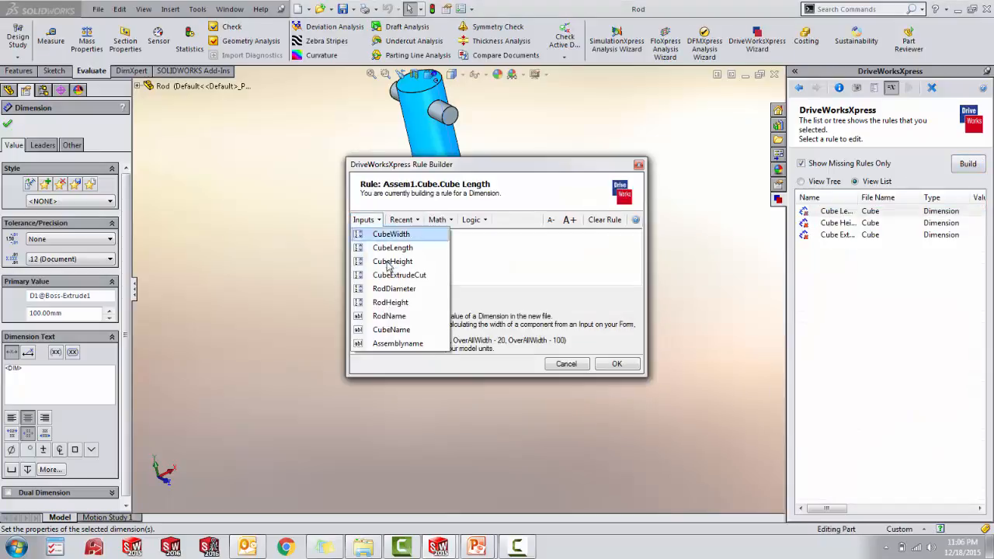
{"action": "left_click", "coordinate": [388, 247]}
{"action": "left_click", "coordinate": [614, 364]}
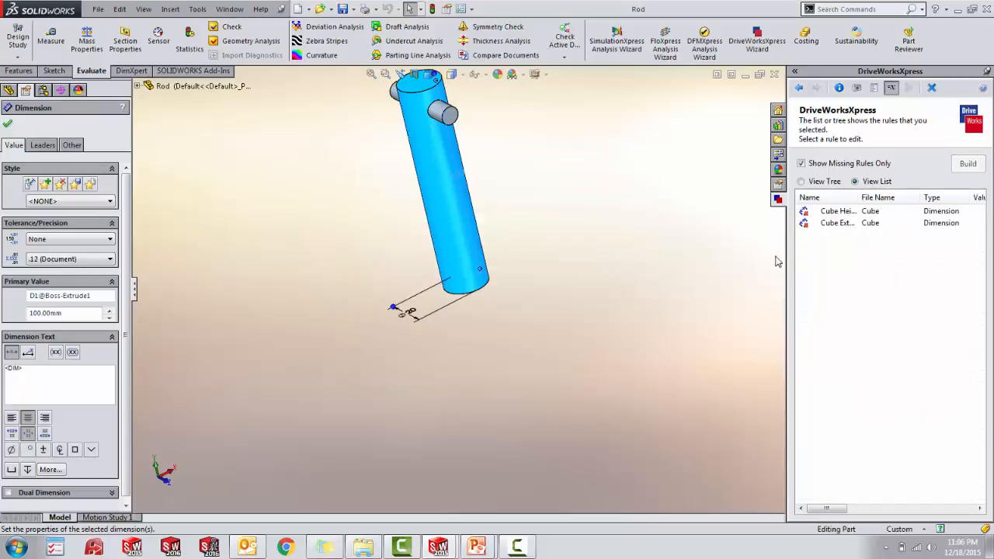
- Build the Cube Height dimension rule from the CubeHeight input
{"action": "left_click", "coordinate": [850, 211]}
{"action": "left_click", "coordinate": [967, 165]}
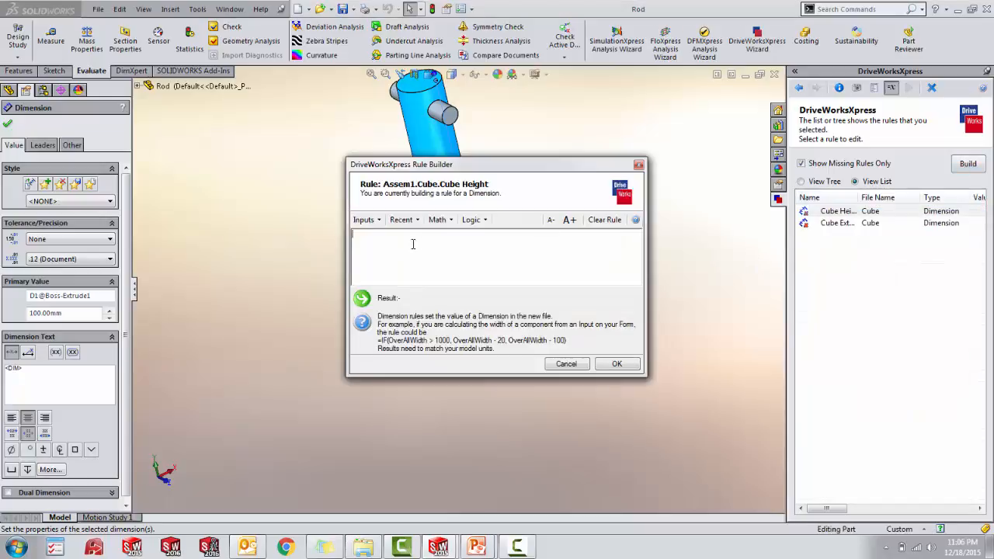
{"action": "left_click", "coordinate": [365, 220]}
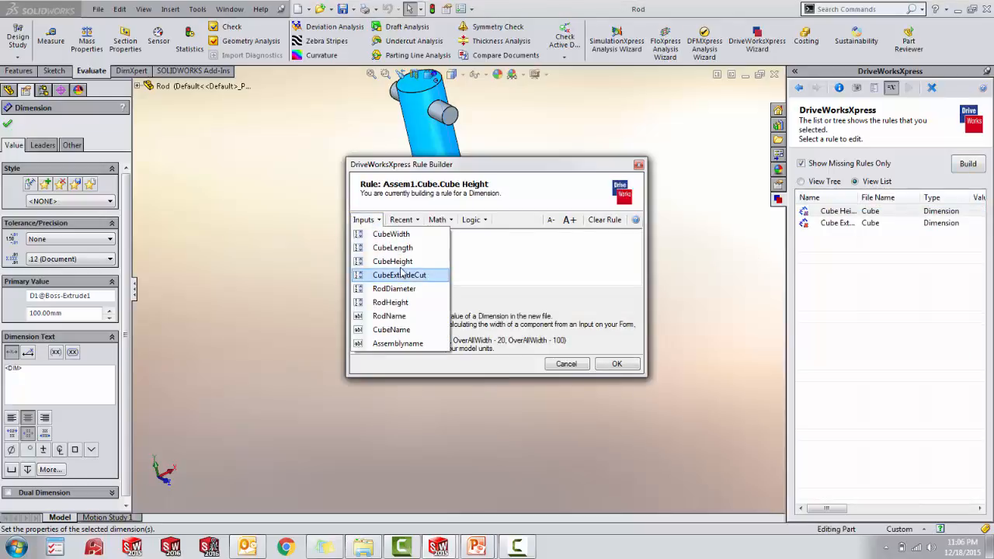
{"action": "left_click", "coordinate": [402, 262]}
{"action": "left_click", "coordinate": [617, 365]}
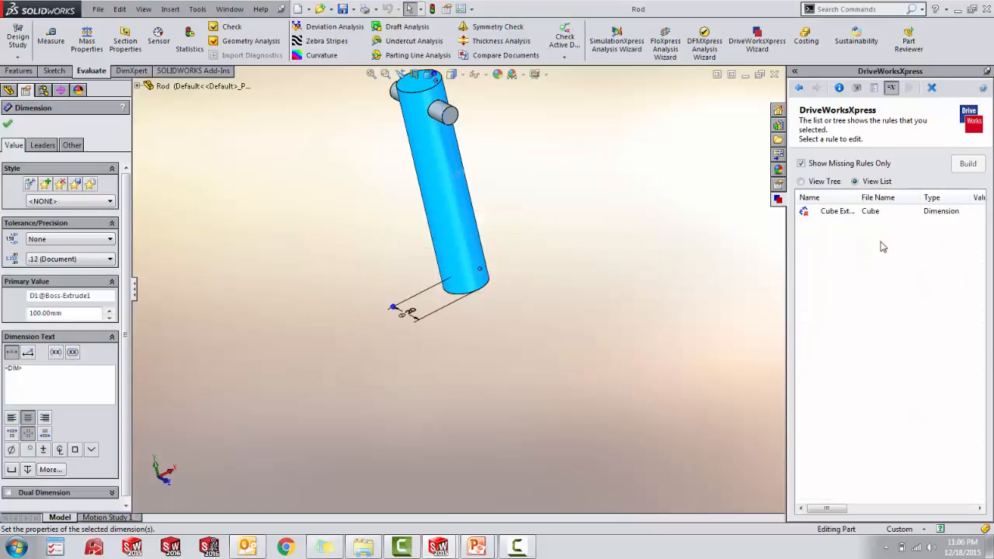
- Build the Cube Extrude Cut dimension rule from the CubeExtrudeCut input
{"action": "left_click", "coordinate": [855, 216]}
{"action": "left_click", "coordinate": [972, 164]}
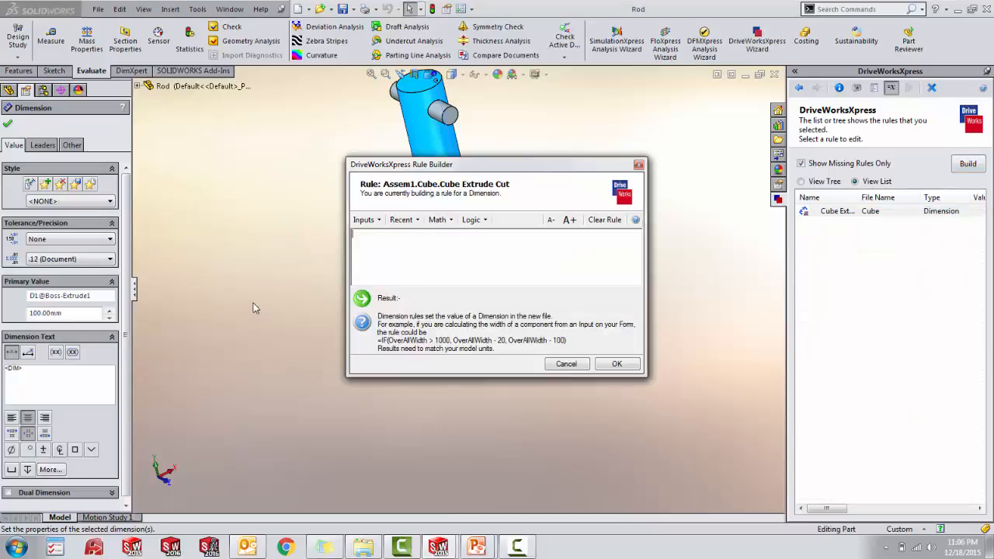
{"action": "left_click", "coordinate": [378, 220]}
{"action": "left_click", "coordinate": [400, 271]}
{"action": "left_click", "coordinate": [616, 365]}
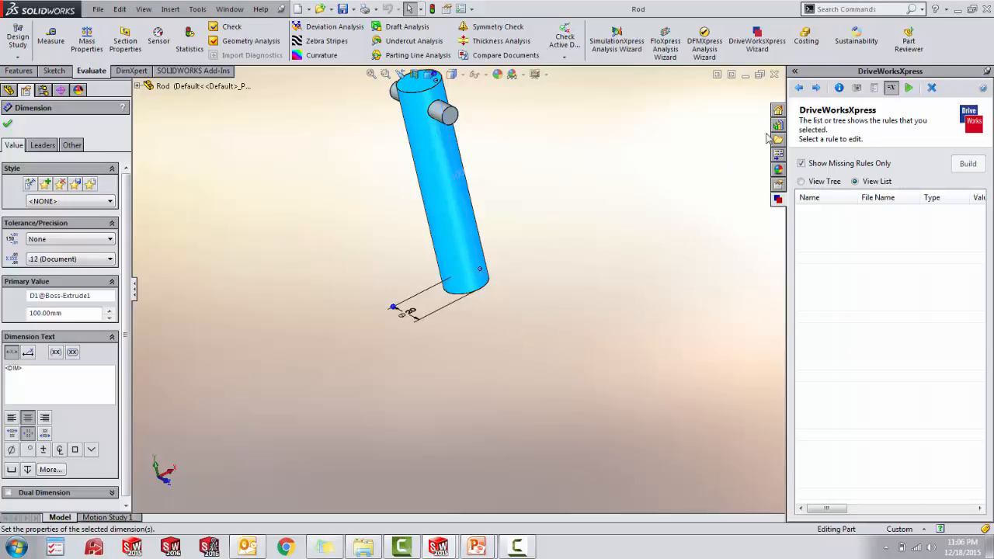
- Close the Rod part and bring up the Assem1 input form for running the models
{"action": "left_click", "coordinate": [817, 89]}
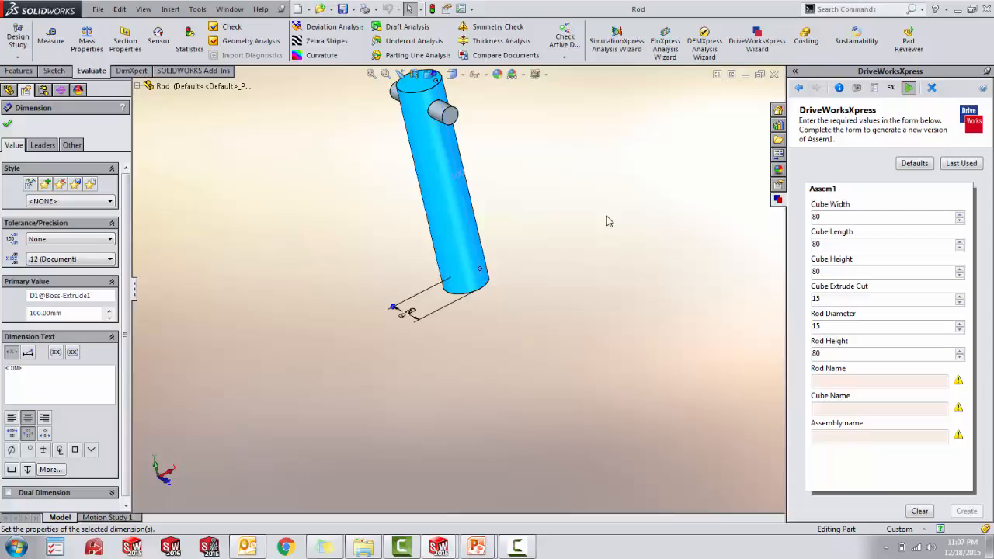
{"action": "left_click", "coordinate": [7, 124]}
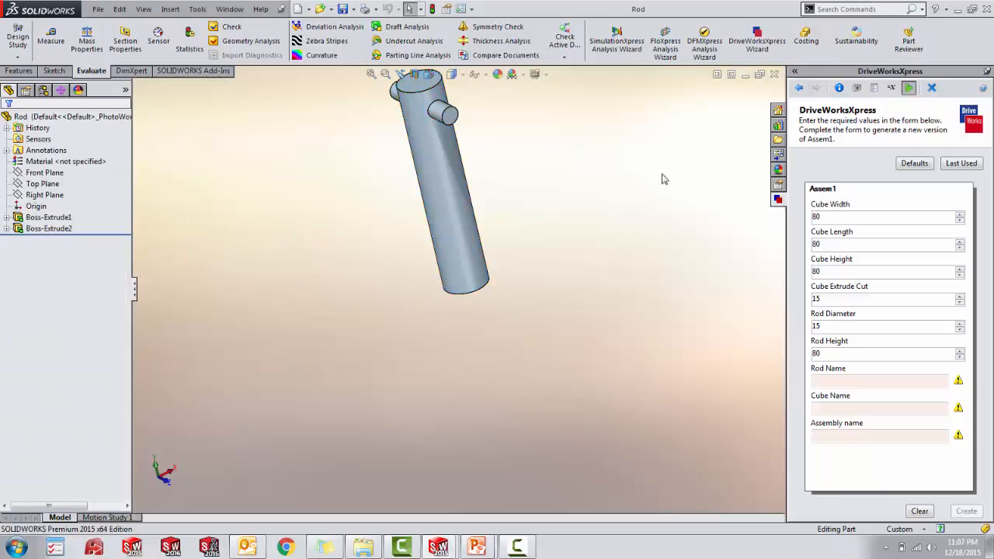
{"action": "left_click", "coordinate": [775, 73]}
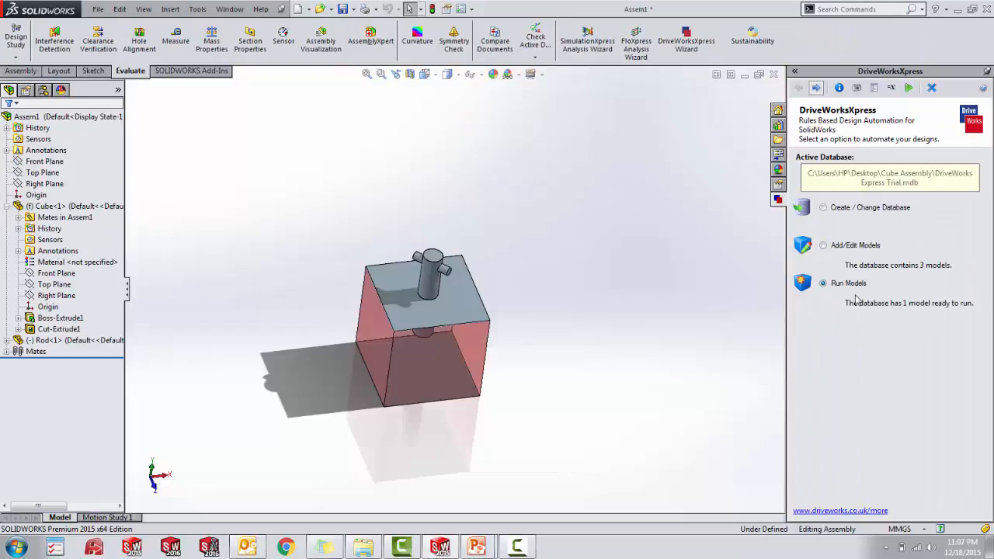
{"action": "left_click", "coordinate": [816, 88]}
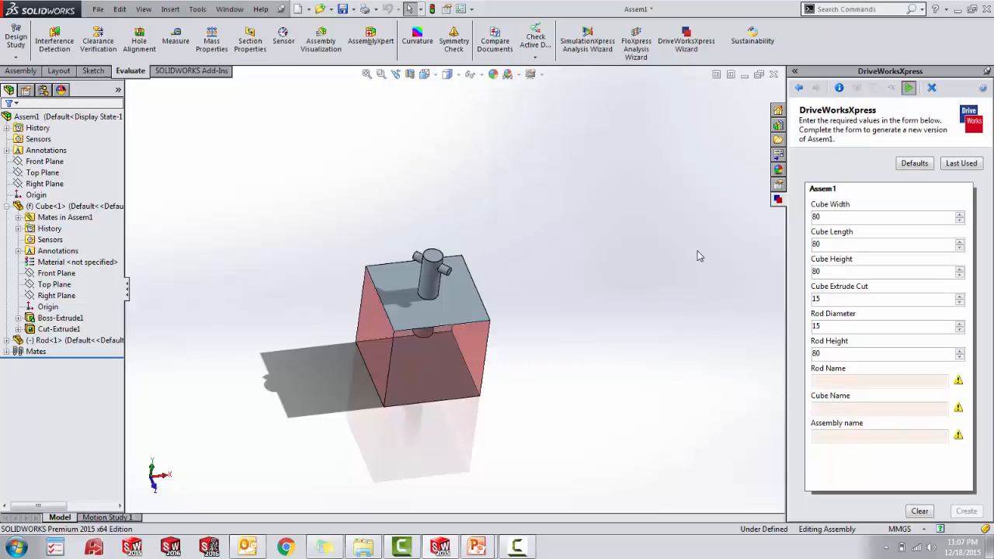
- Fill in the cube values on the form: width 110, length 115, height 130 and extrude cut 22
{"action": "left_click", "coordinate": [838, 216]}
{"action": "type", "text": "11"}
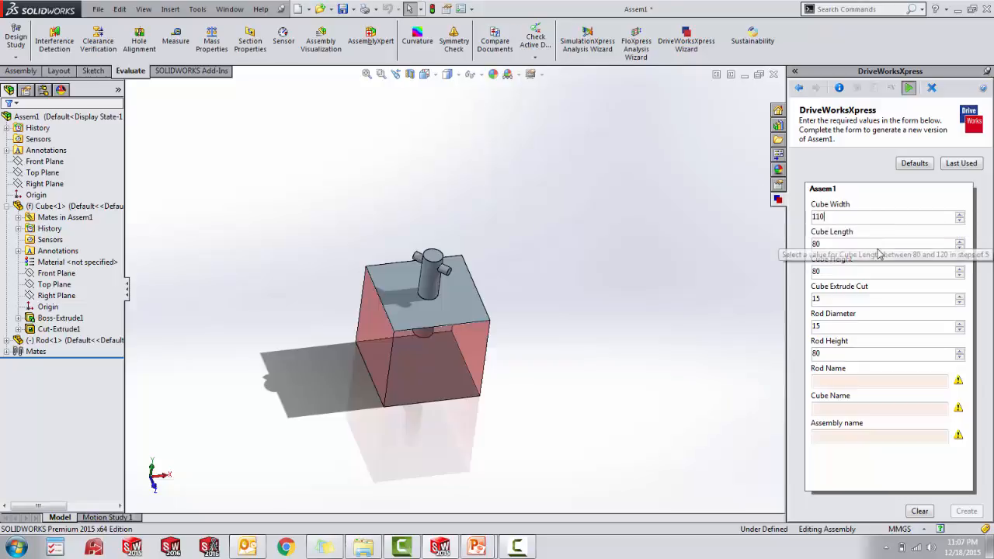
{"action": "left_click", "coordinate": [873, 246]}
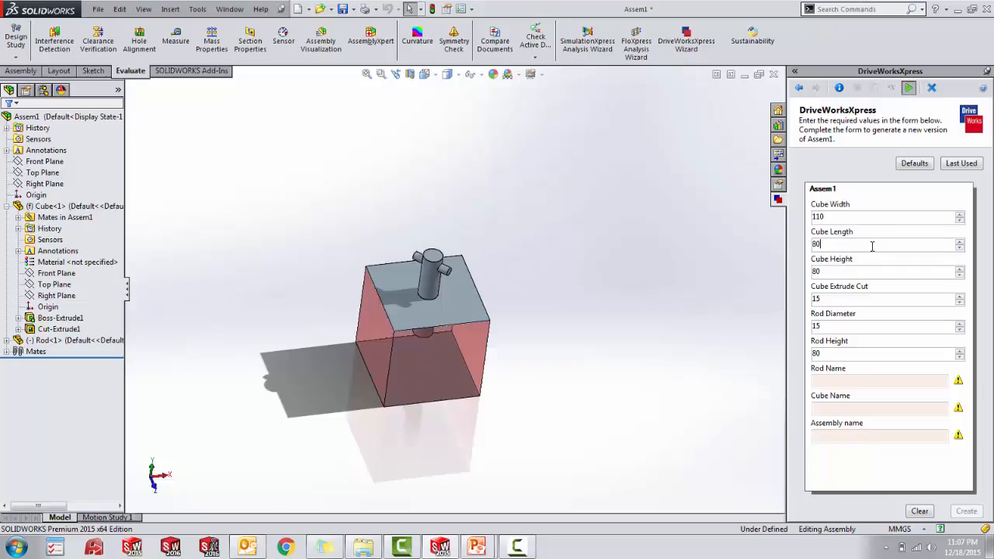
{"action": "left_click", "coordinate": [962, 242]}
{"action": "left_click", "coordinate": [961, 244]}
{"action": "left_click", "coordinate": [961, 243]}
{"action": "left_click", "coordinate": [961, 269]}
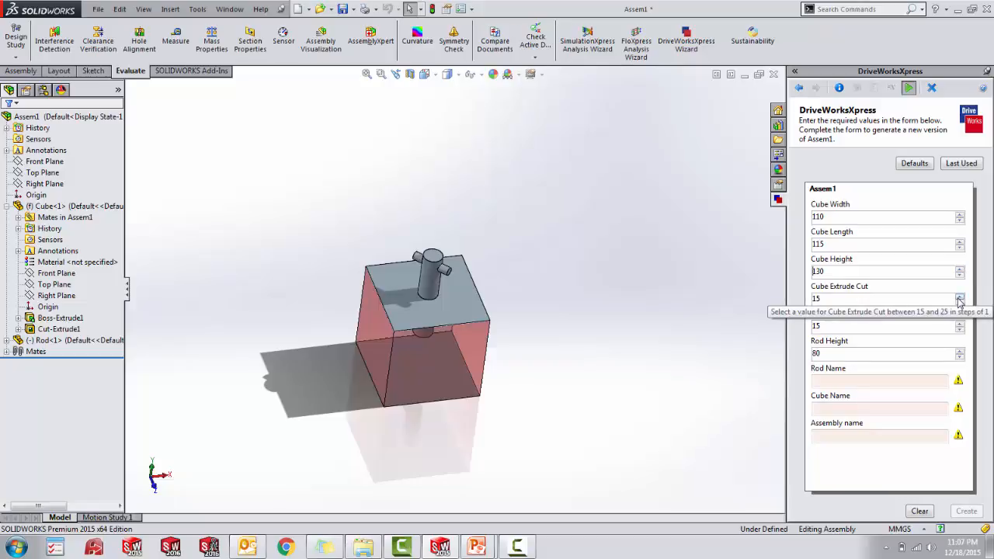
{"action": "left_click", "coordinate": [959, 296]}
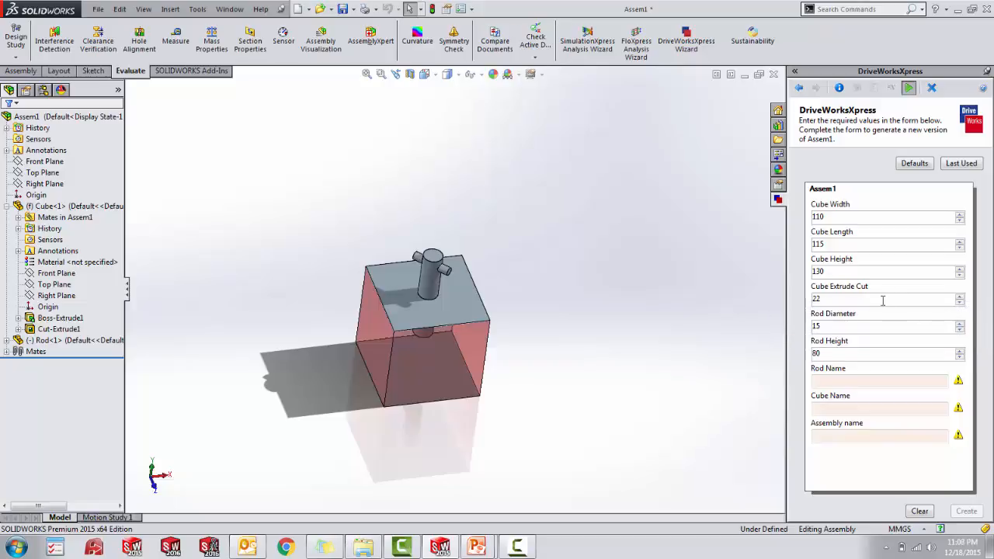
- Set the rod diameter to 22 and the rod height to 150 on the form
{"action": "left_click", "coordinate": [960, 323]}
{"action": "left_click", "coordinate": [960, 323]}
{"action": "left_click", "coordinate": [960, 323]}
{"action": "left_click", "coordinate": [960, 323]}
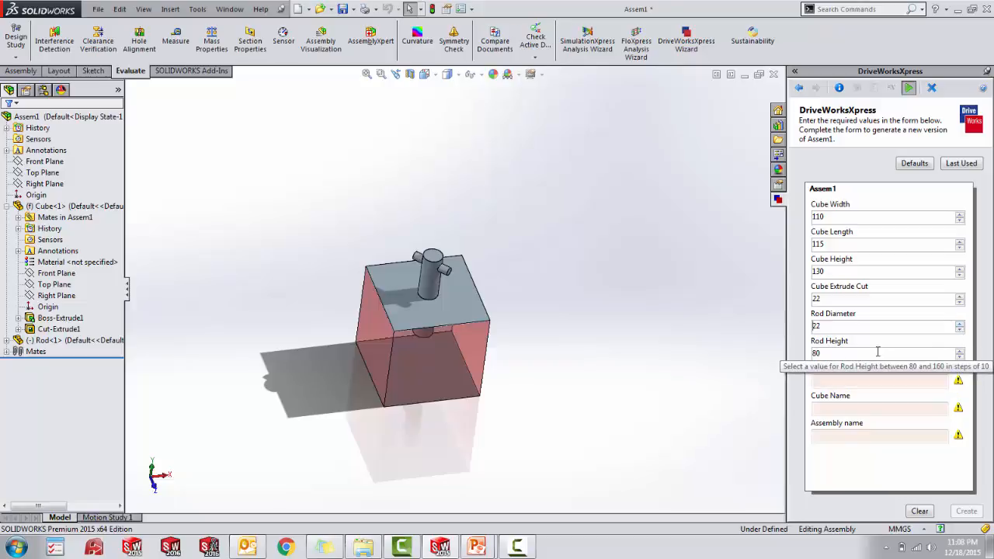
{"action": "left_click", "coordinate": [961, 351]}
{"action": "left_click", "coordinate": [960, 351]}
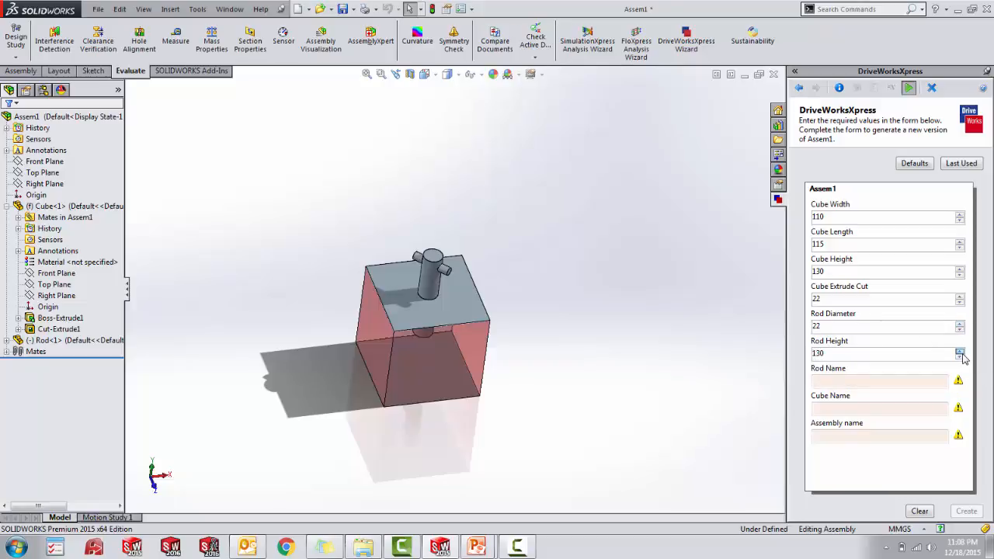
- Name the rod Trial Rod, the cube Trial Cube and the assembly Trial Assembly, and create the new models
{"action": "left_click", "coordinate": [873, 382]}
{"action": "type", "text": "Trial Rod"}
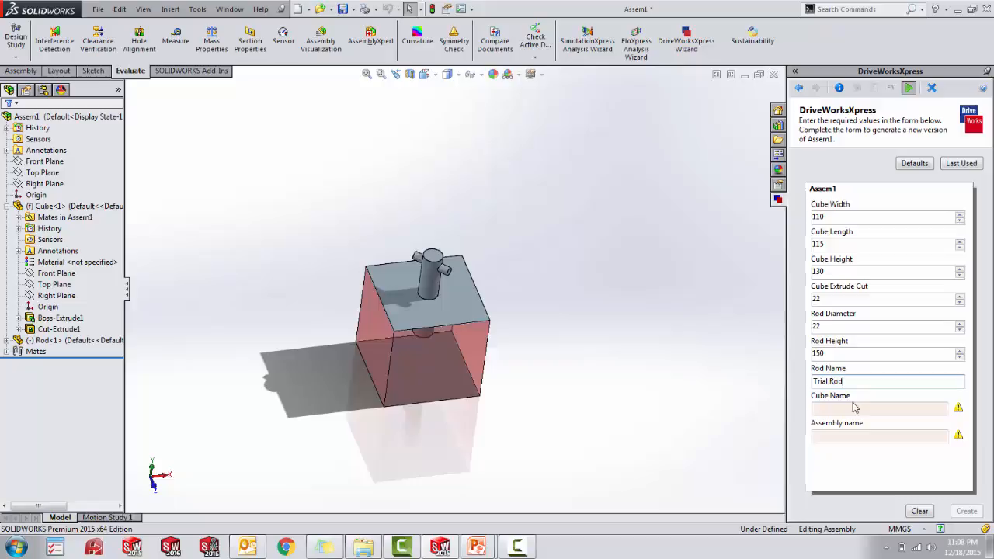
{"action": "left_click", "coordinate": [854, 407]}
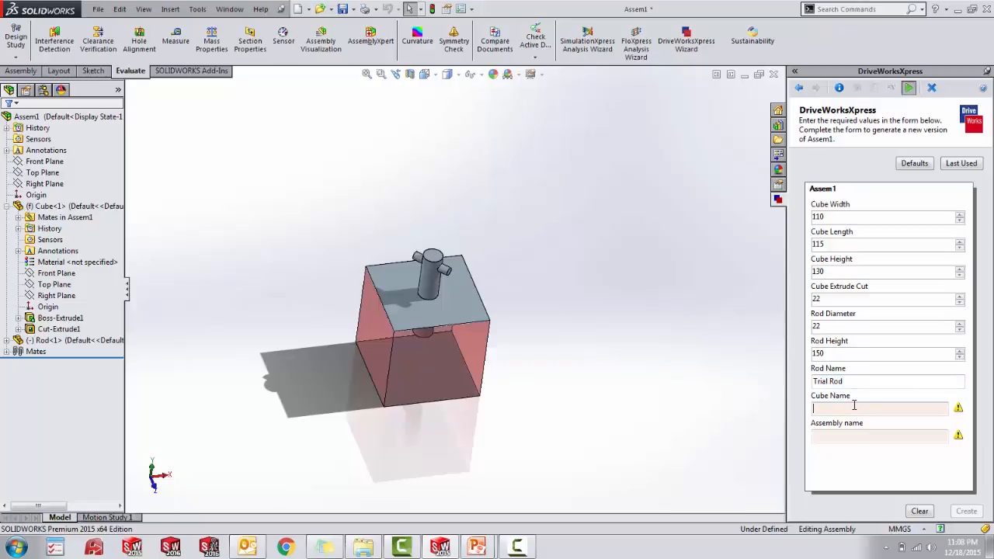
{"action": "type", "text": "Trial Cube"}
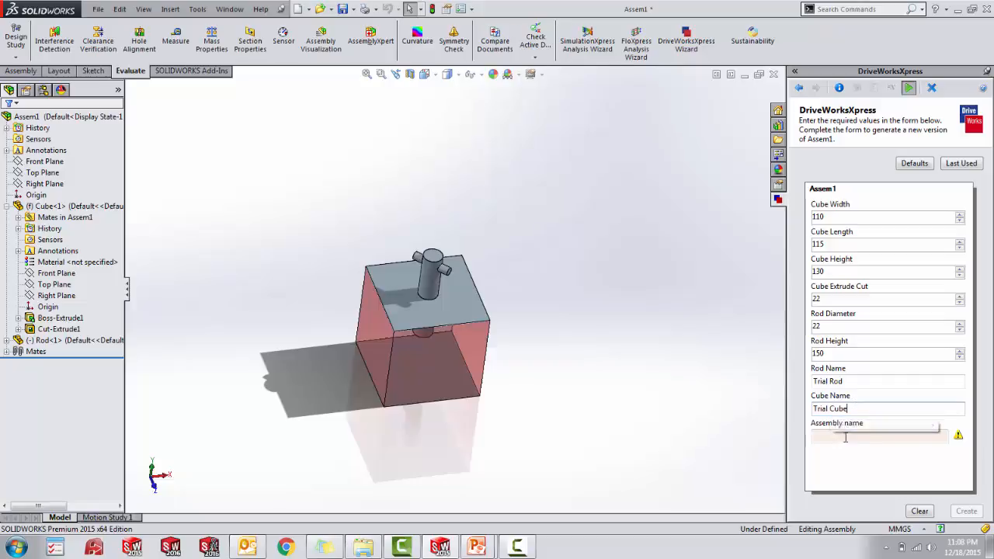
{"action": "left_click", "coordinate": [847, 436]}
{"action": "type", "text": "Trial Assembly"}
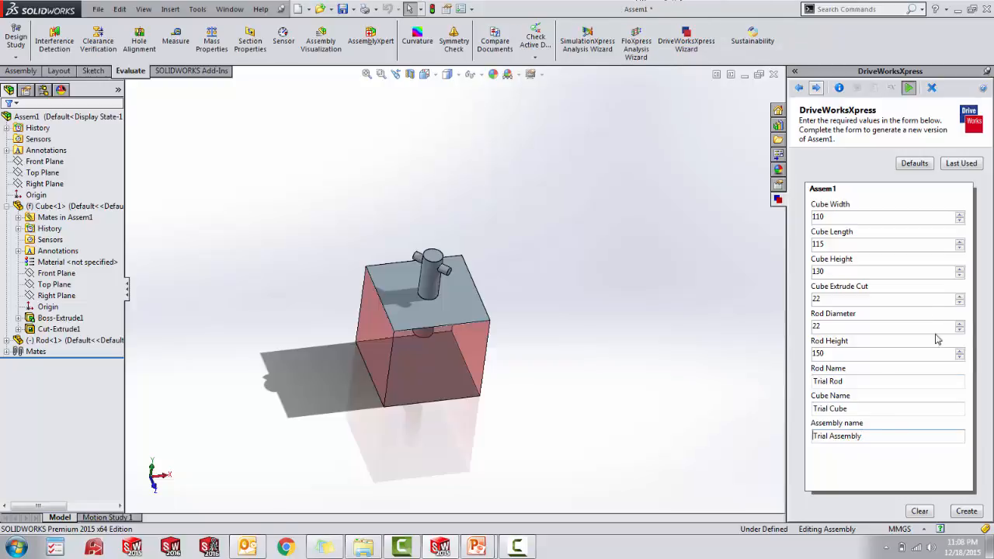
{"action": "left_click", "coordinate": [977, 513]}
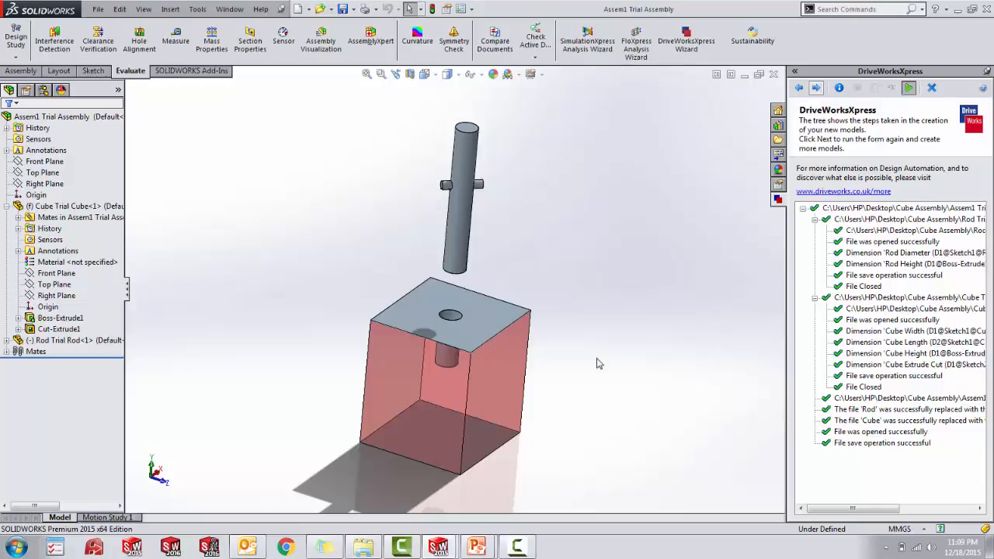
- Move the rod down into the cube's hole in the generated assembly and inspect the fit
{"action": "mouse_move", "coordinate": [595, 379]}
{"action": "middle_mouse_down"}
{"action": "mouse_move", "coordinate": [598, 365]}
{"action": "mouse_move", "coordinate": [602, 400]}
{"action": "mouse_move", "coordinate": [584, 382]}
{"action": "middle_mouse_up"}
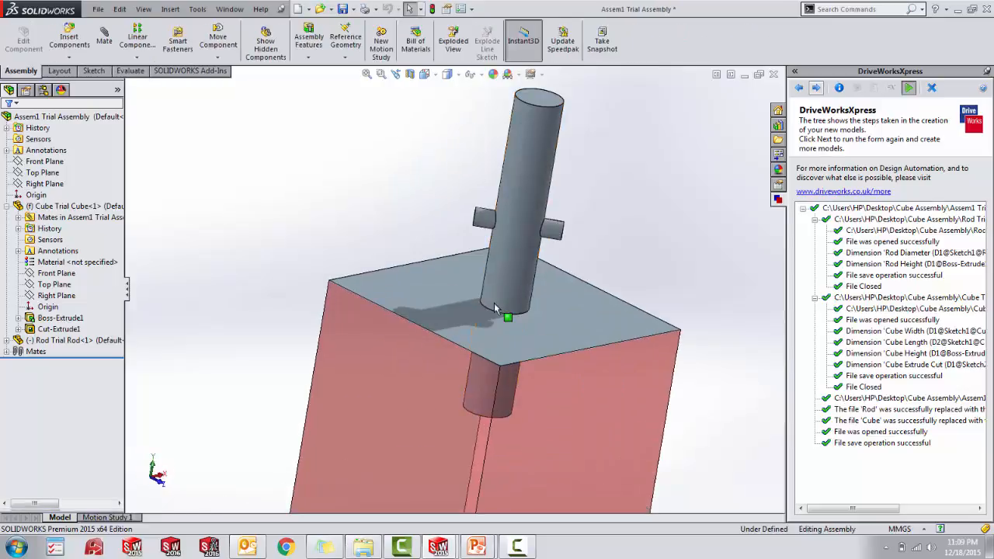
{"action": "middle_click_drag", "start_coordinate": [507, 317], "coordinate": [471, 348]}
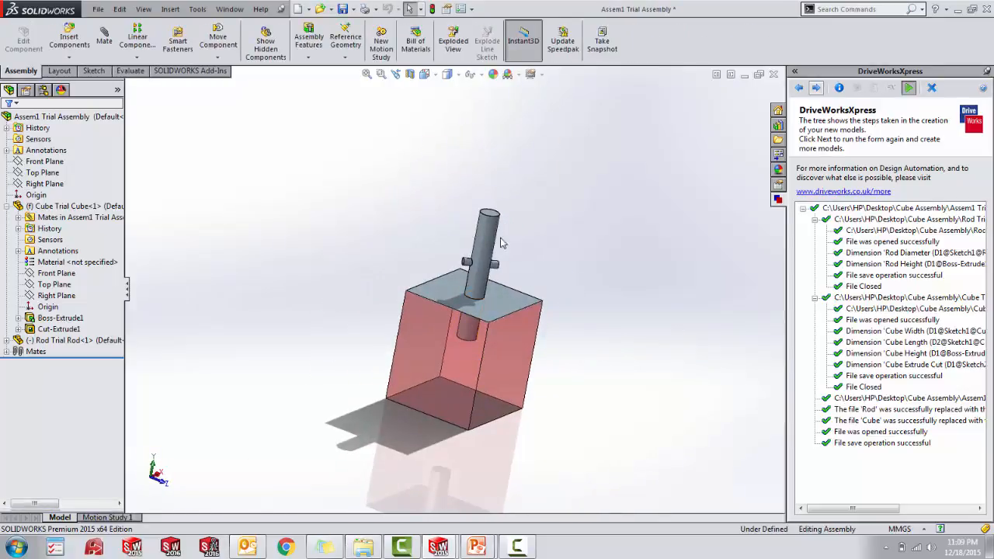
{"action": "mouse_move", "coordinate": [552, 371]}
{"action": "middle_mouse_down"}
{"action": "mouse_move", "coordinate": [563, 381]}
{"action": "mouse_move", "coordinate": [548, 362]}
{"action": "middle_mouse_up"}
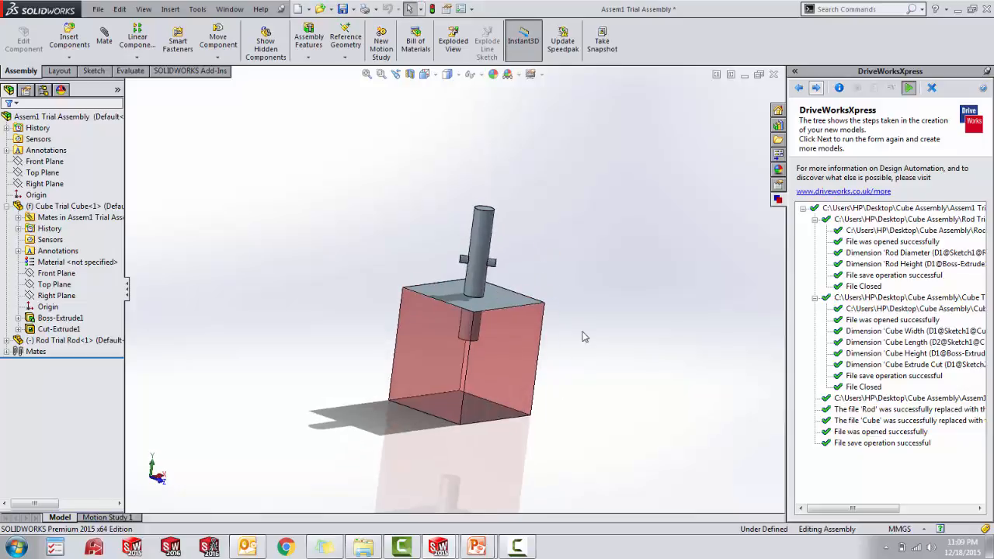